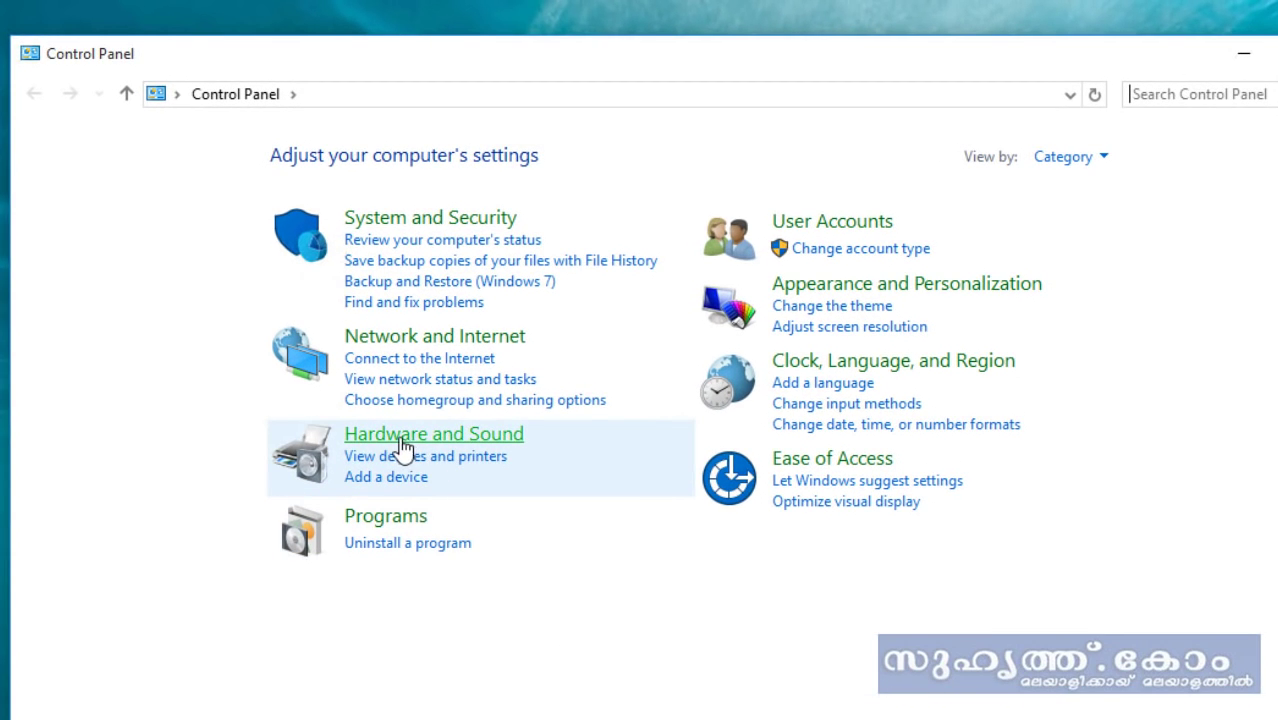
- Open the printer properties of the HP Color LaserJet 9500 from Devices and Printers
{"action": "left_click", "coordinate": [414, 438]}
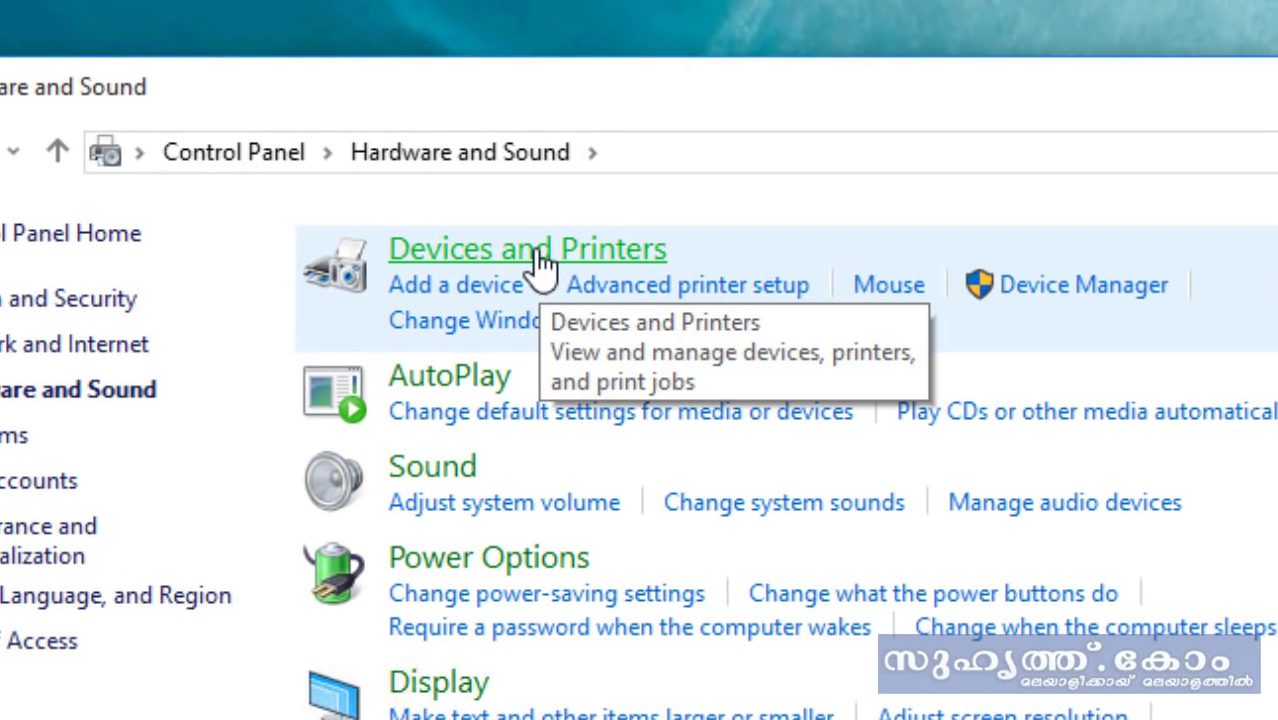
{"action": "left_click", "coordinate": [535, 255]}
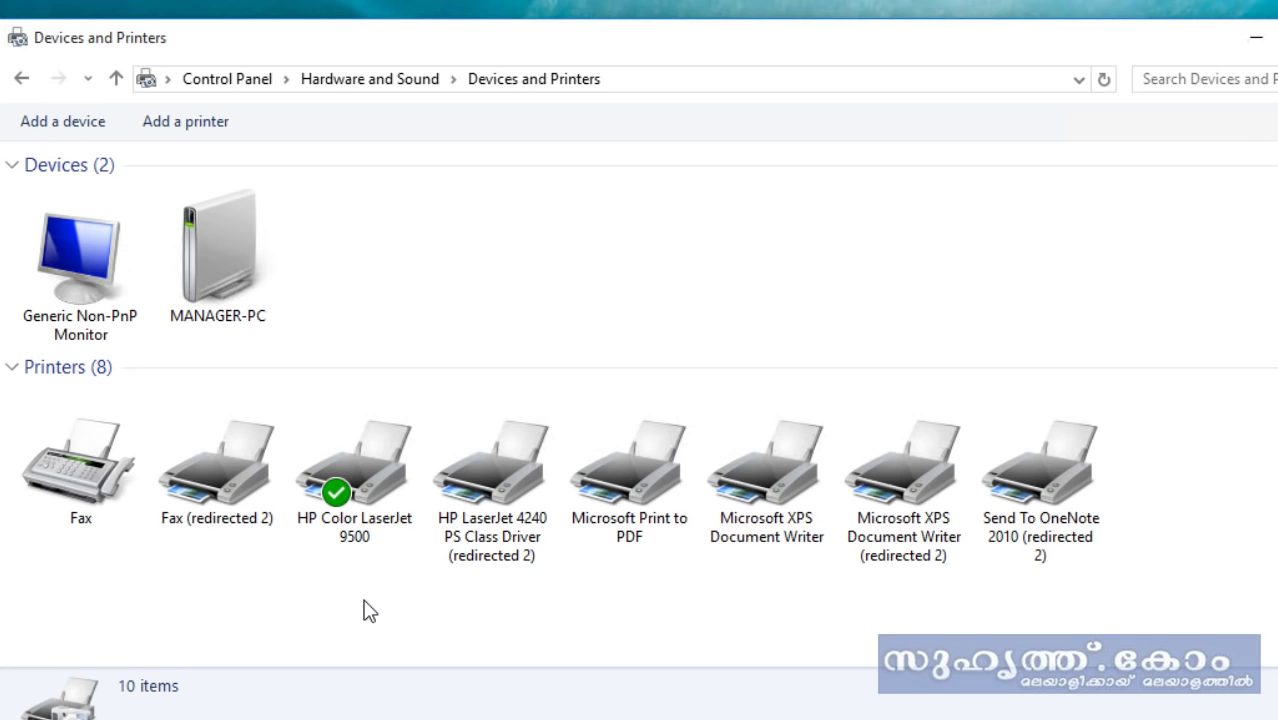
{"action": "left_click", "coordinate": [345, 492]}
{"action": "right_click", "coordinate": [345, 492]}
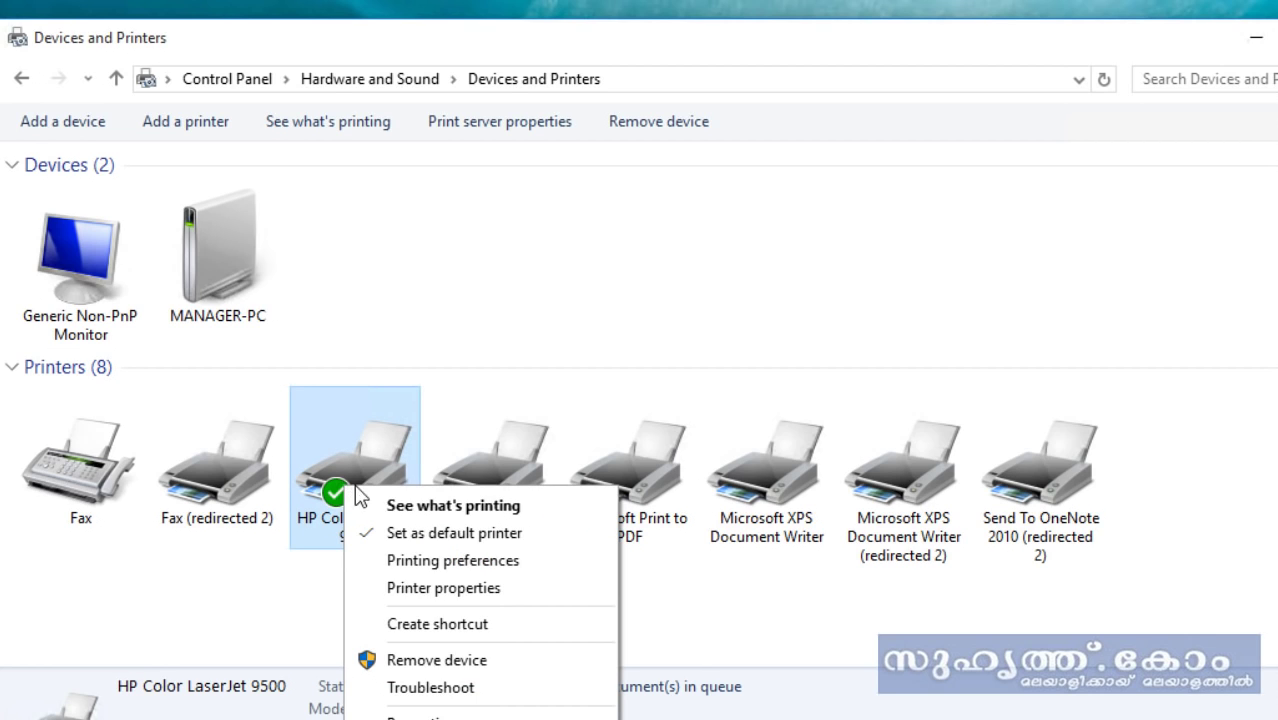
{"action": "left_click", "coordinate": [510, 590]}
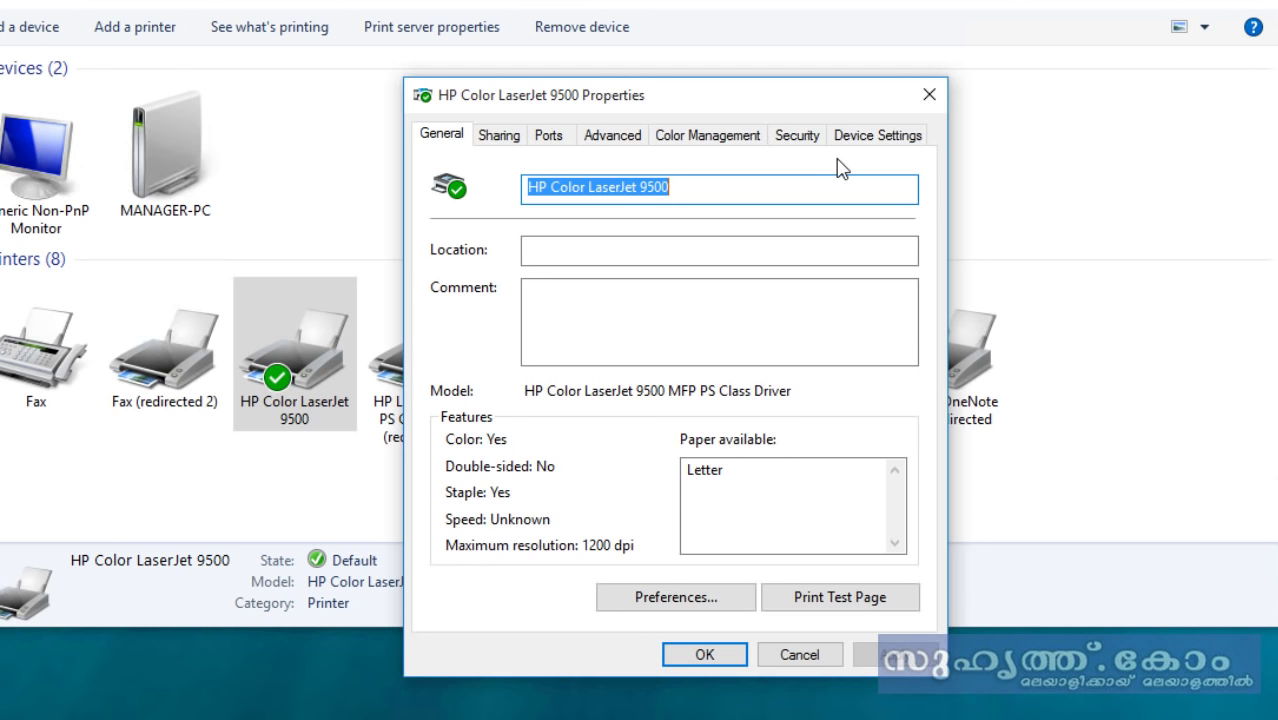
- Share the HP Color LaserJet 9500 on the network with the share name "HP Color LaserJet 9500"
{"action": "left_click", "coordinate": [501, 137]}
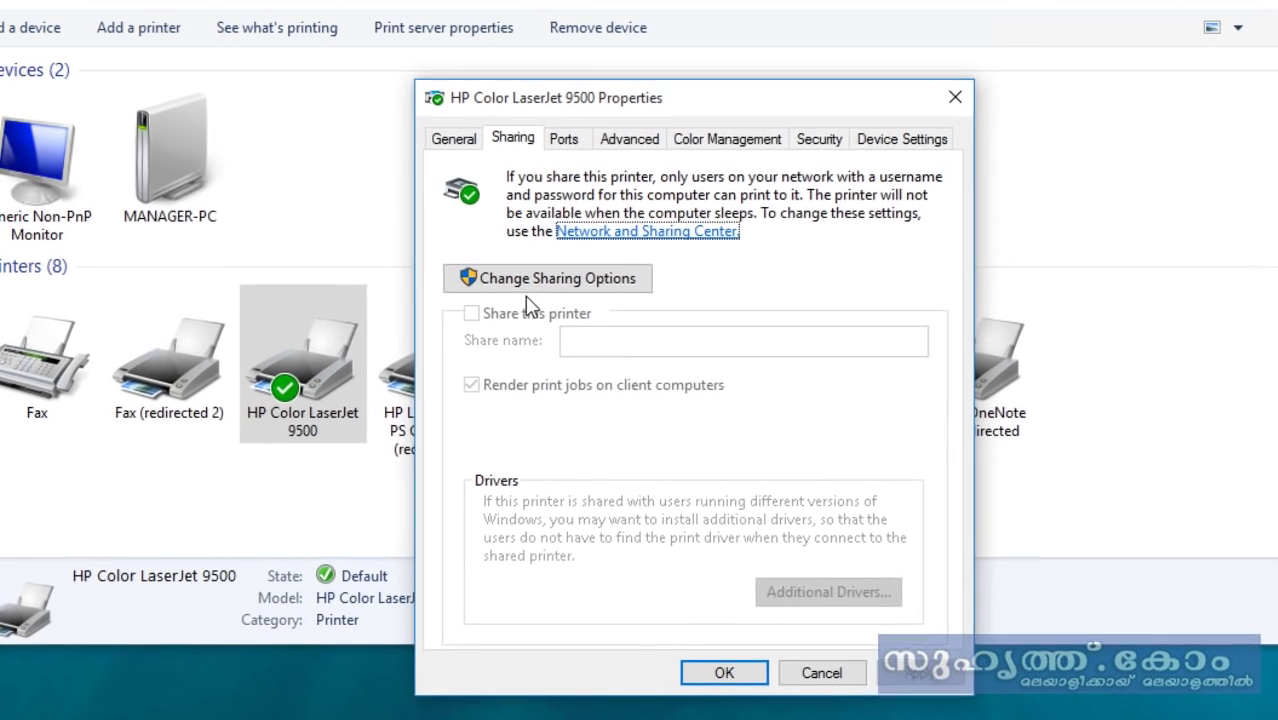
{"action": "left_click", "coordinate": [553, 290]}
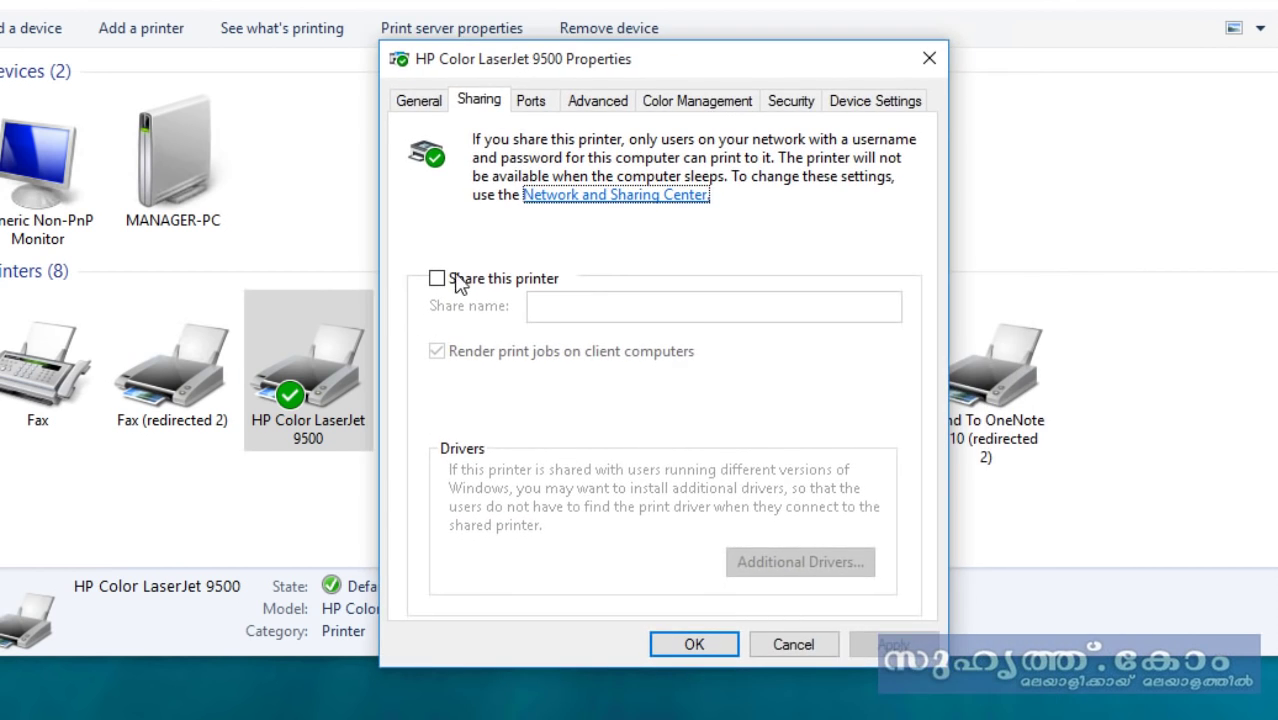
{"action": "left_click", "coordinate": [437, 279]}
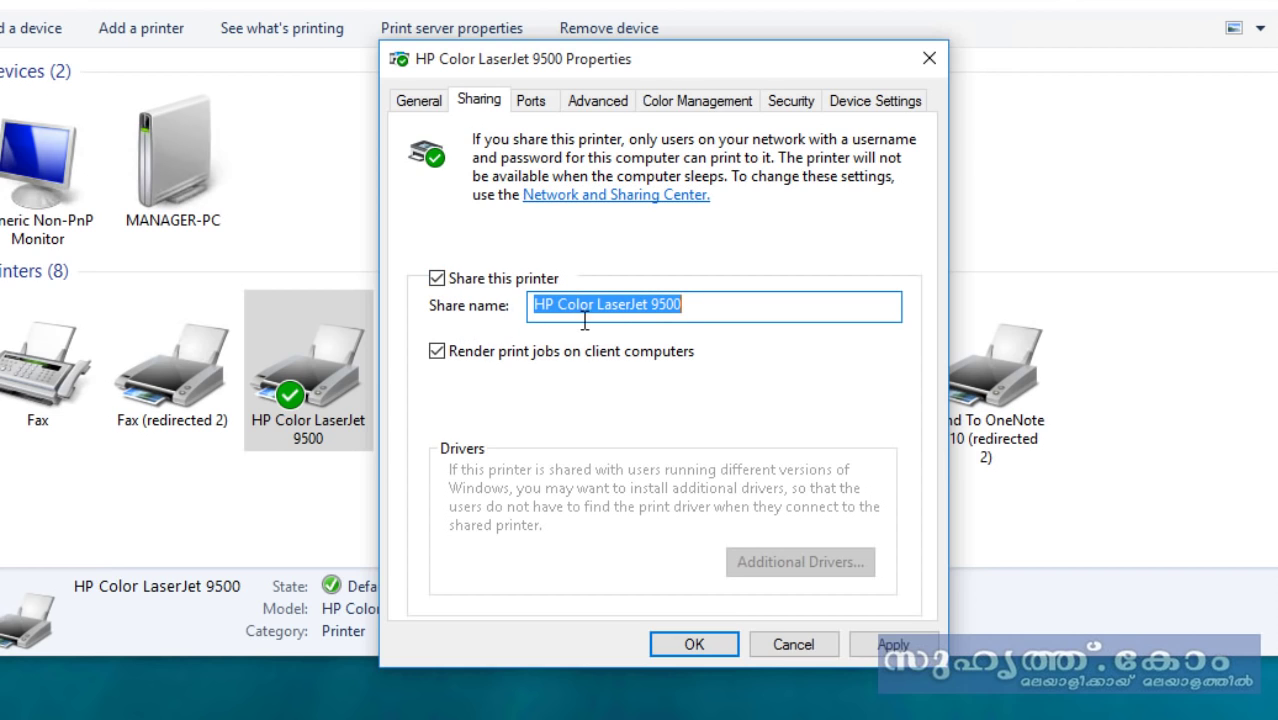
{"action": "left_click", "coordinate": [695, 647]}
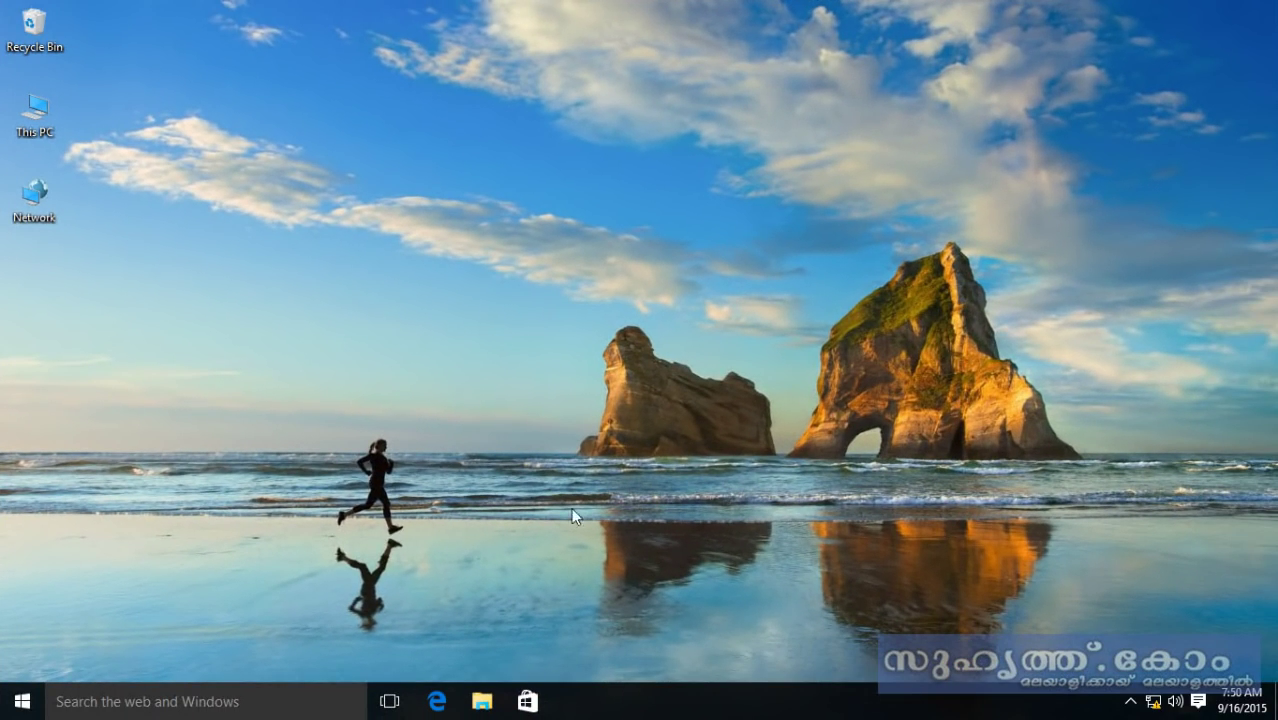
- On the first client computer, open the network location \\10.10.10.1 with the Run command
{"action": "right_click", "coordinate": [22, 701]}
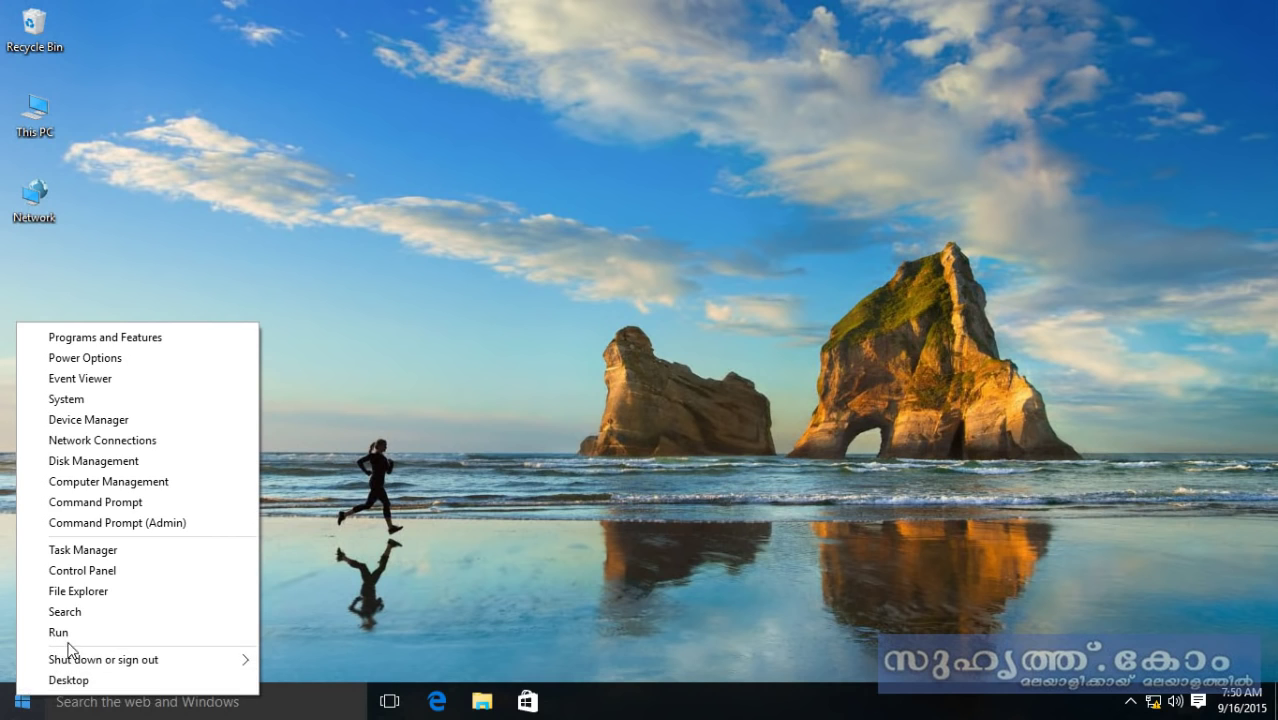
{"action": "left_click", "coordinate": [117, 638]}
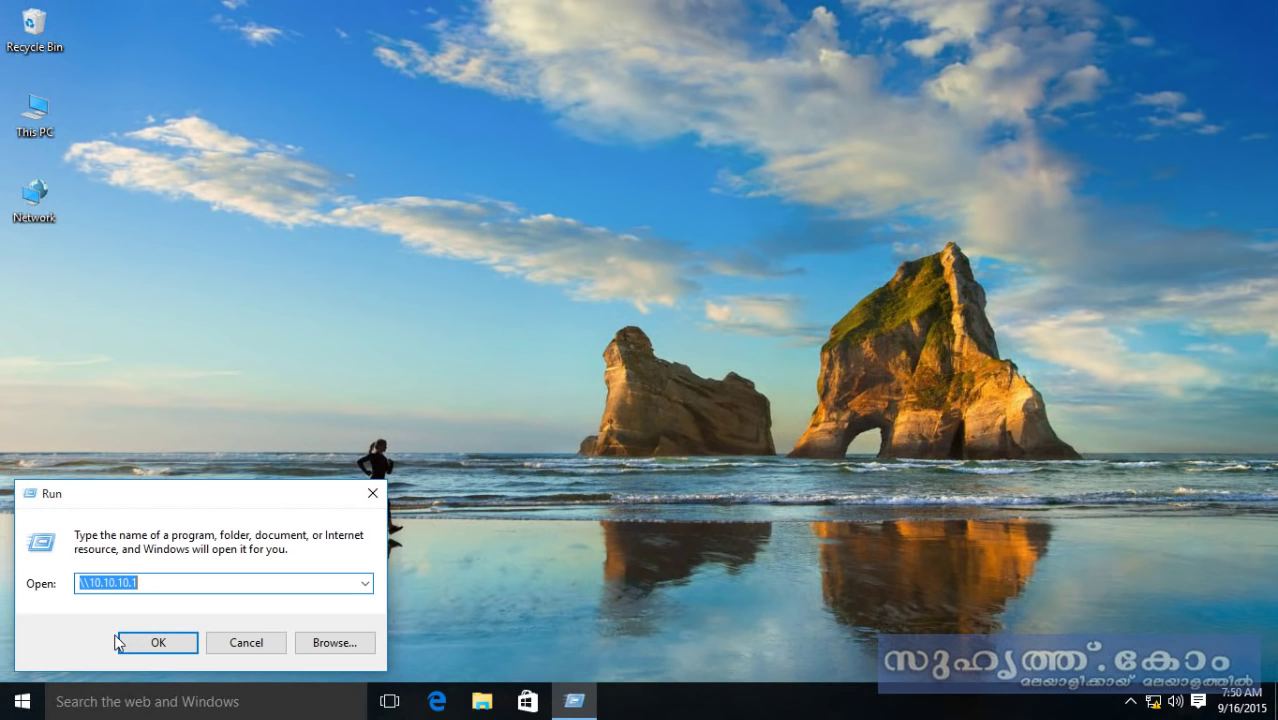
{"action": "type", "text": "\\\\10.10"}
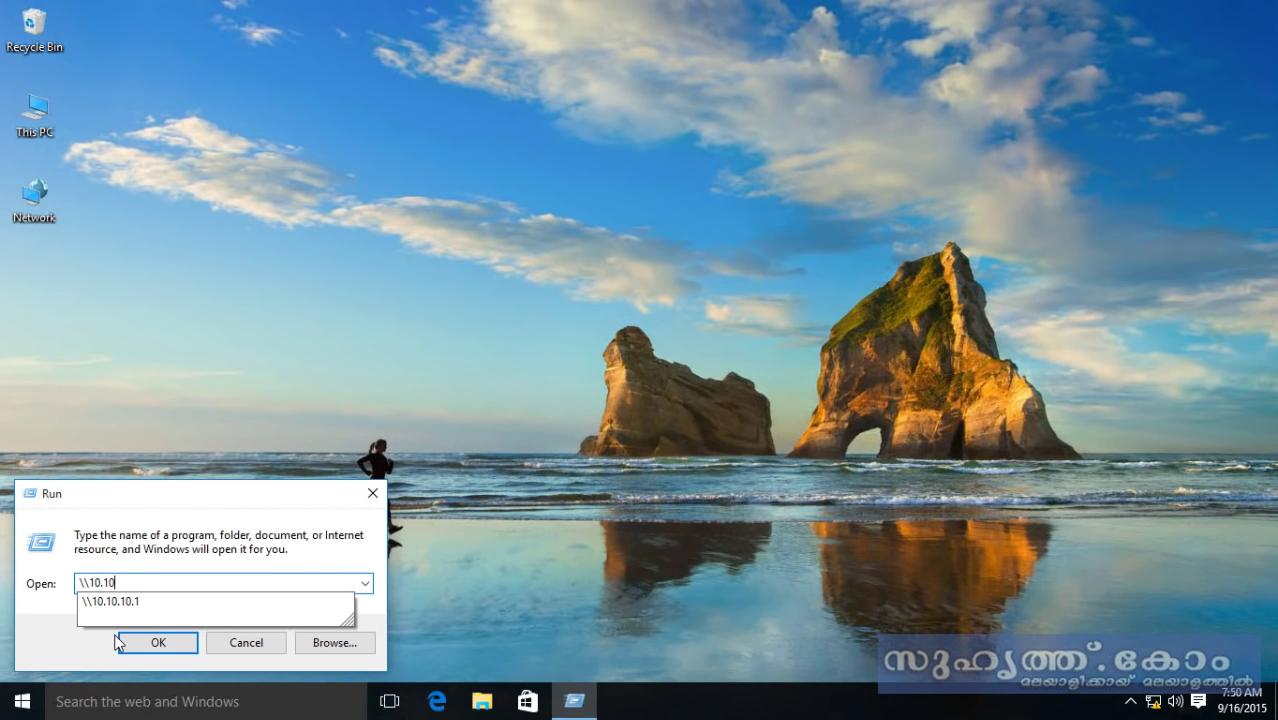
{"action": "type", "text": ".10.1"}
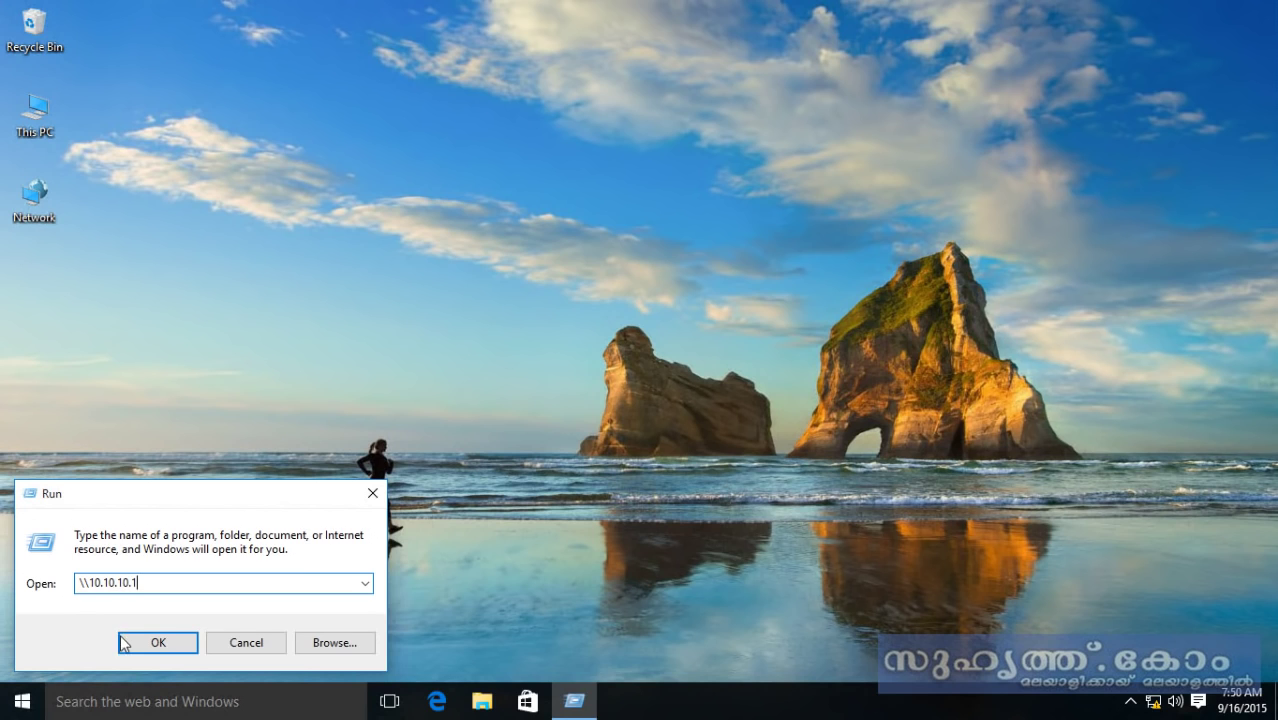
{"action": "left_click", "coordinate": [159, 641]}
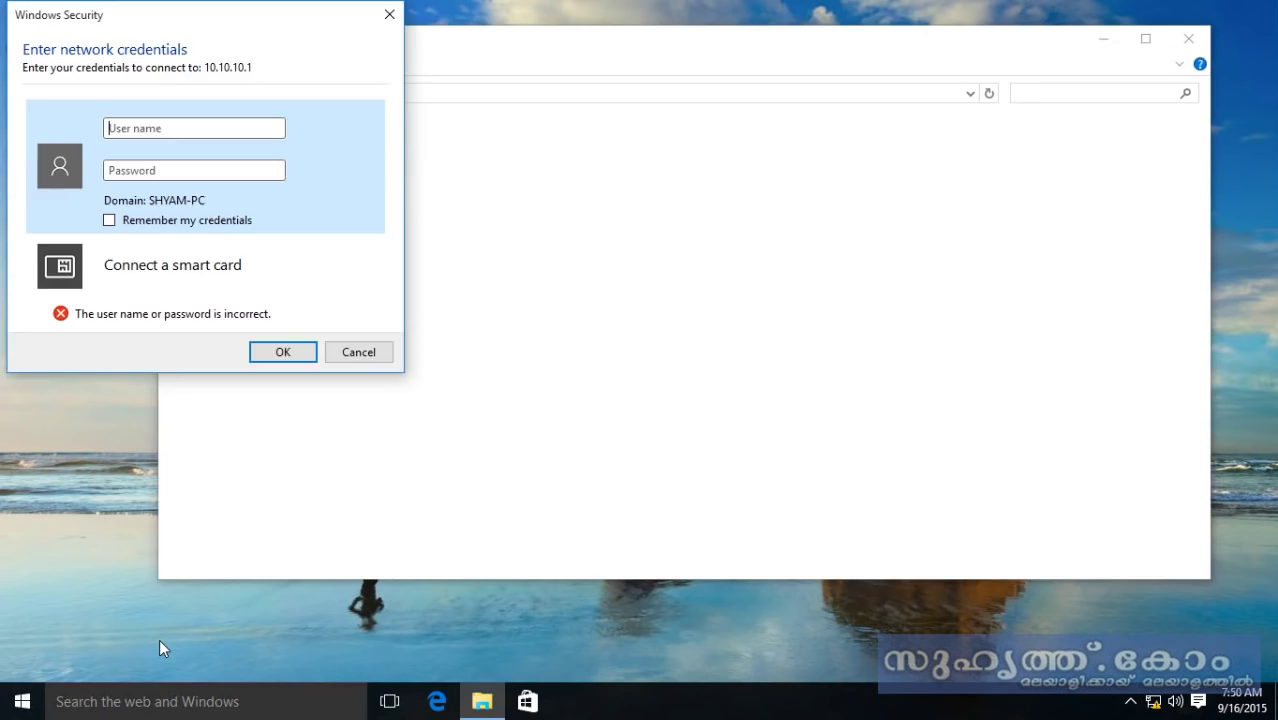
- Sign in to 10.10.10.1 with the user name "manager" and the account password
{"action": "left_click", "coordinate": [162, 128]}
{"action": "type", "text": "manager"}
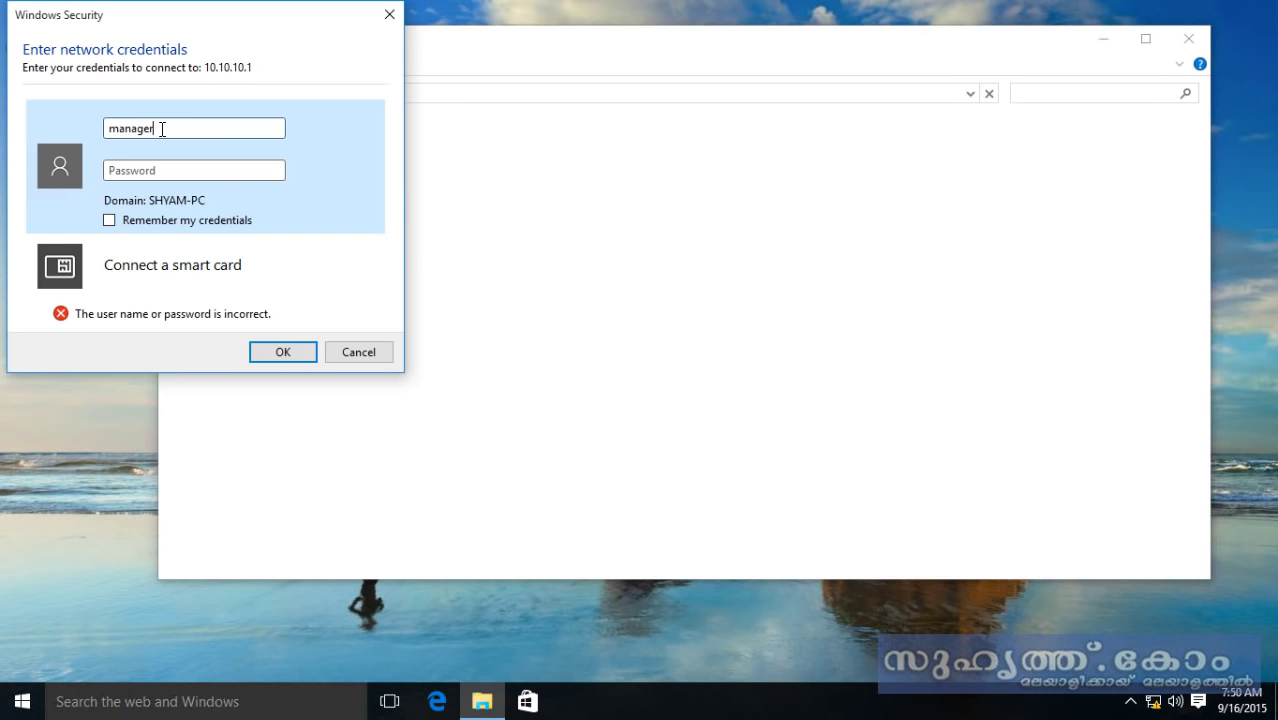
{"action": "key", "text": "Tab"}
{"action": "type", "text": "******"}
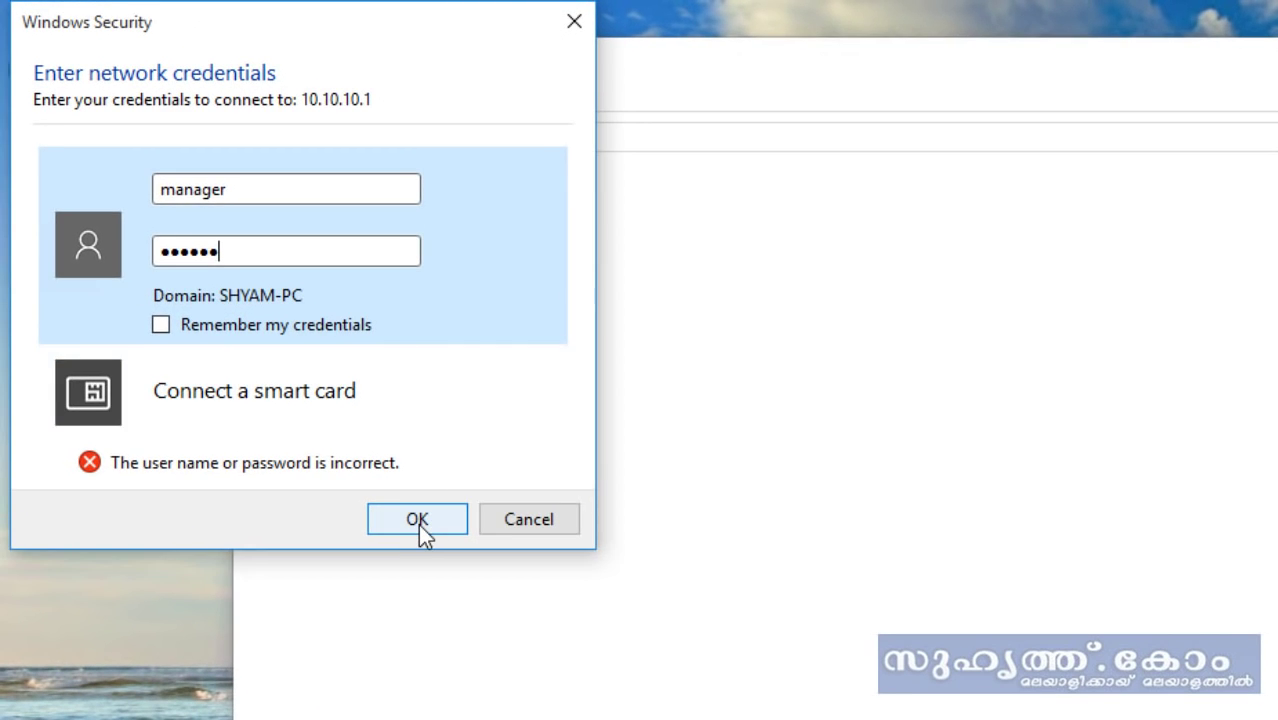
{"action": "left_click", "coordinate": [284, 355]}
{"action": "left_click", "coordinate": [417, 520]}
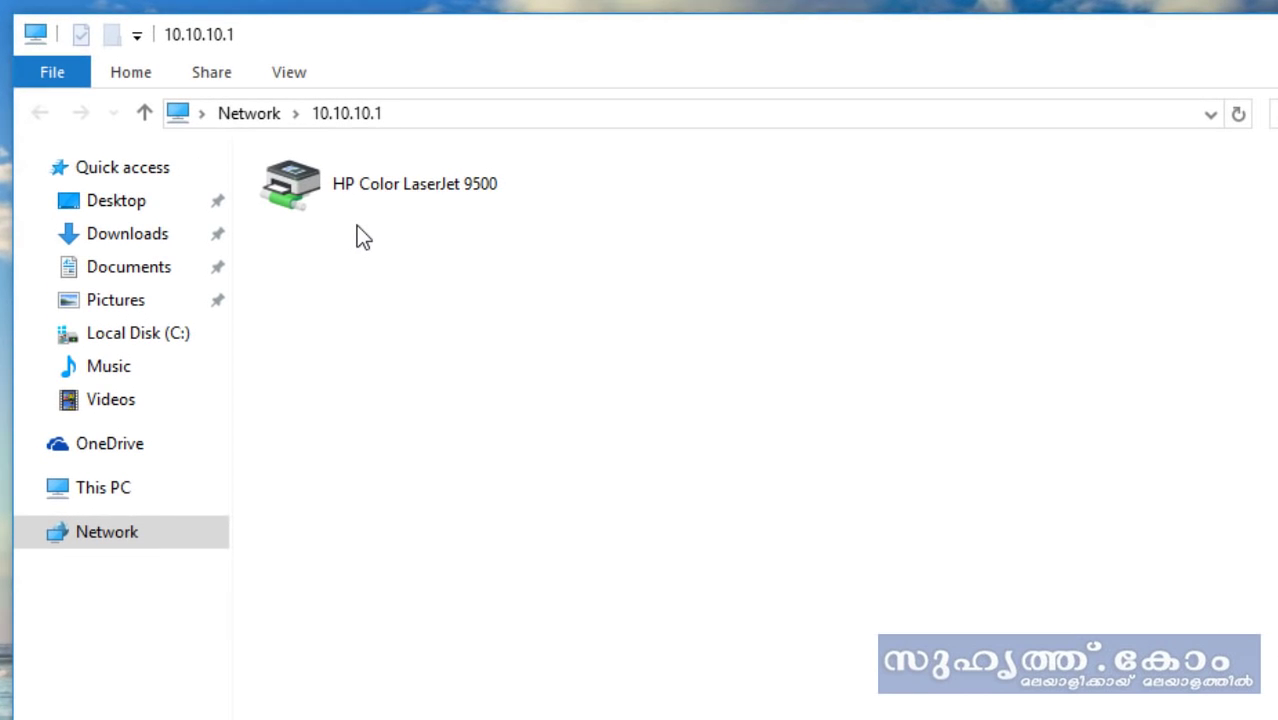
- Connect this computer to the shared HP Color LaserJet 9500 printer on 10.10.10.1
{"action": "right_click", "coordinate": [345, 185]}
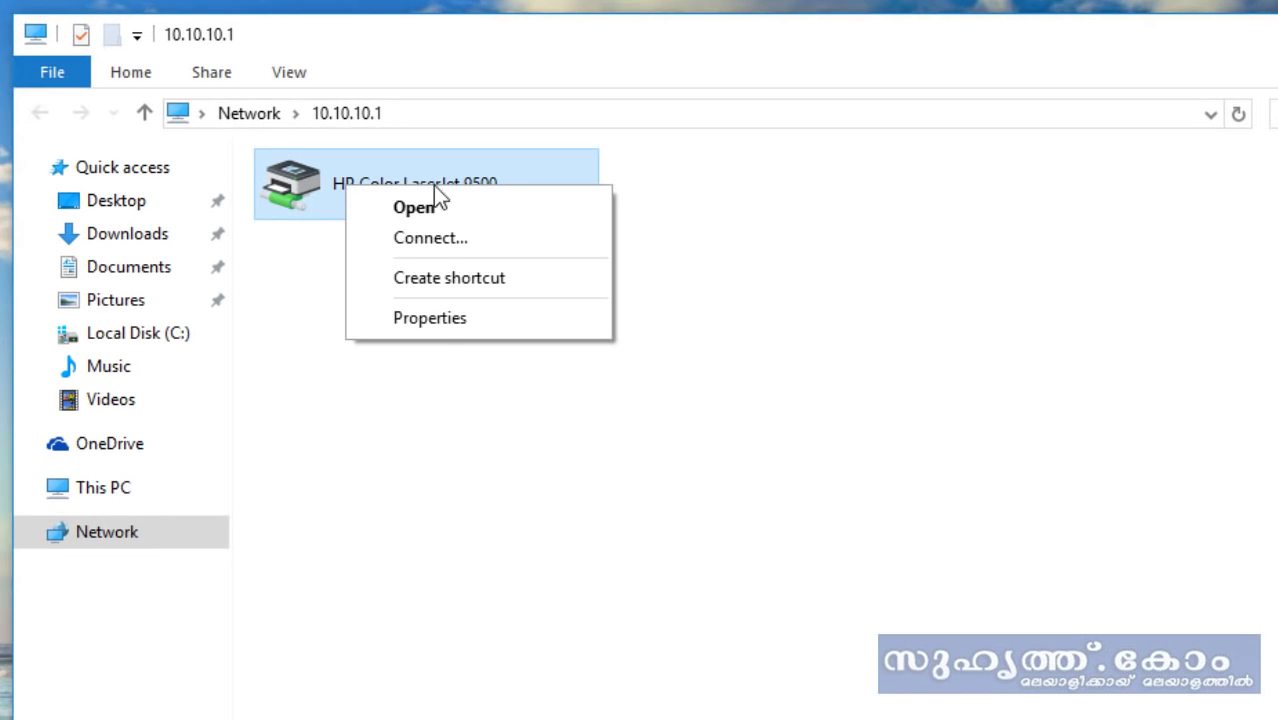
{"action": "left_click", "coordinate": [472, 243]}
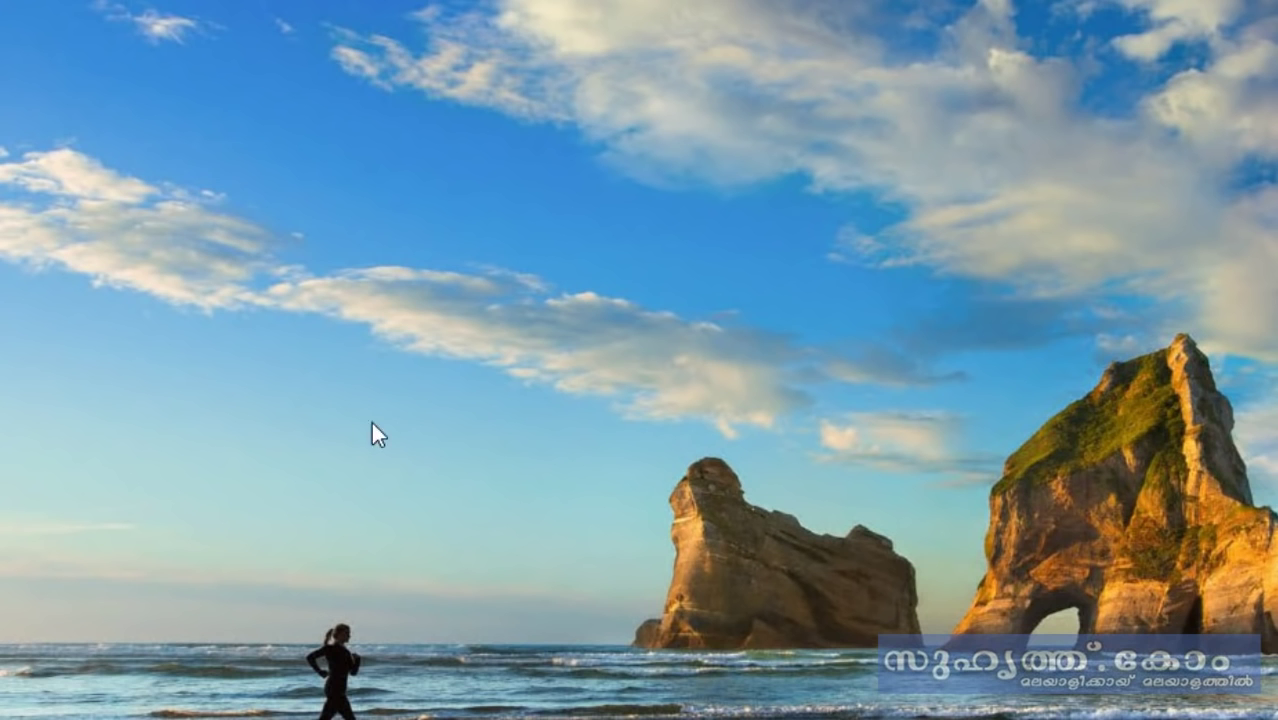
- Create a new text document on the desktop with its default name and open it for editing
{"action": "right_click", "coordinate": [186, 350]}
{"action": "key", "text": "Escape"}
{"action": "right_click", "coordinate": [280, 254]}
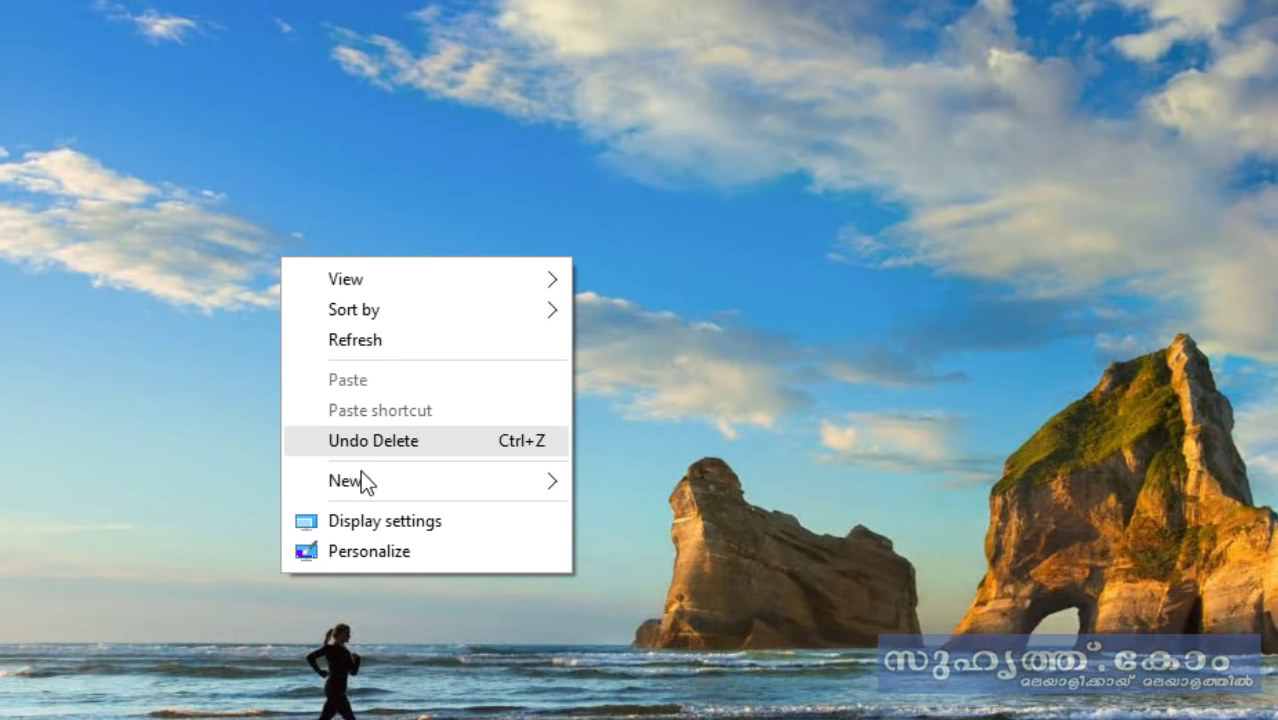
{"action": "mouse_move", "coordinate": [437, 478]}
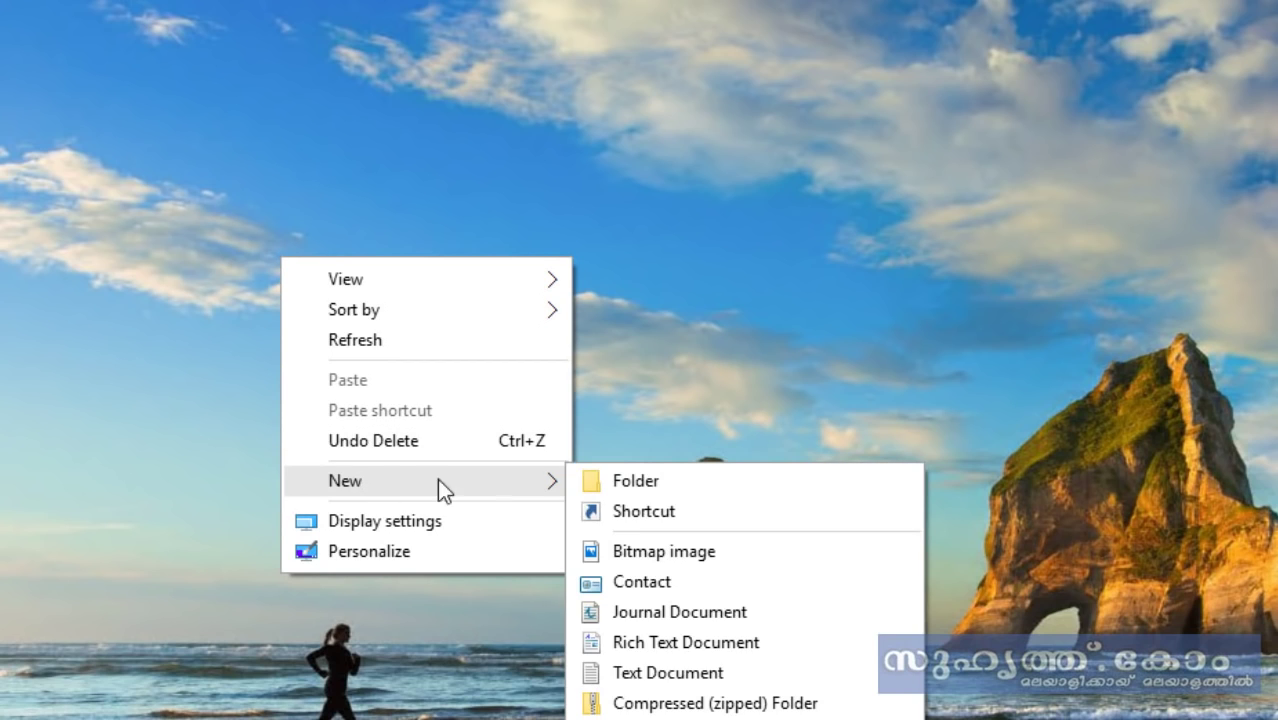
{"action": "left_click", "coordinate": [724, 688]}
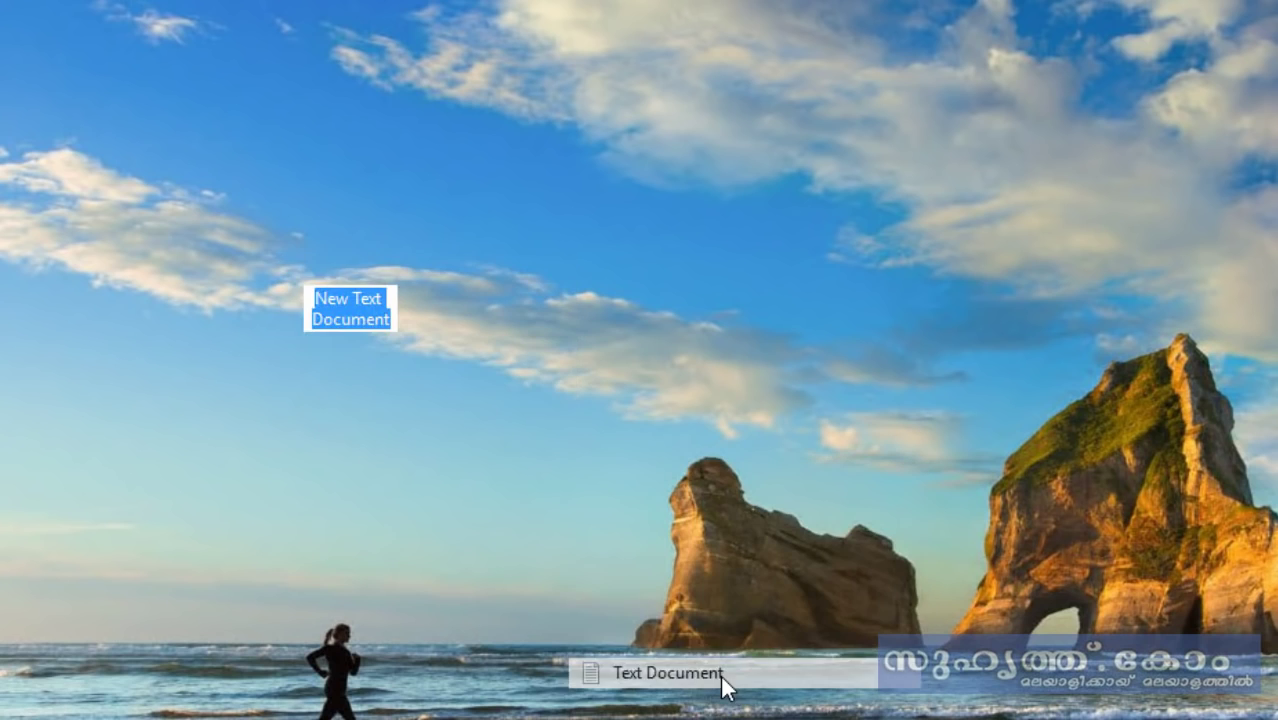
{"action": "left_click", "coordinate": [499, 477]}
{"action": "double_click", "coordinate": [342, 269]}
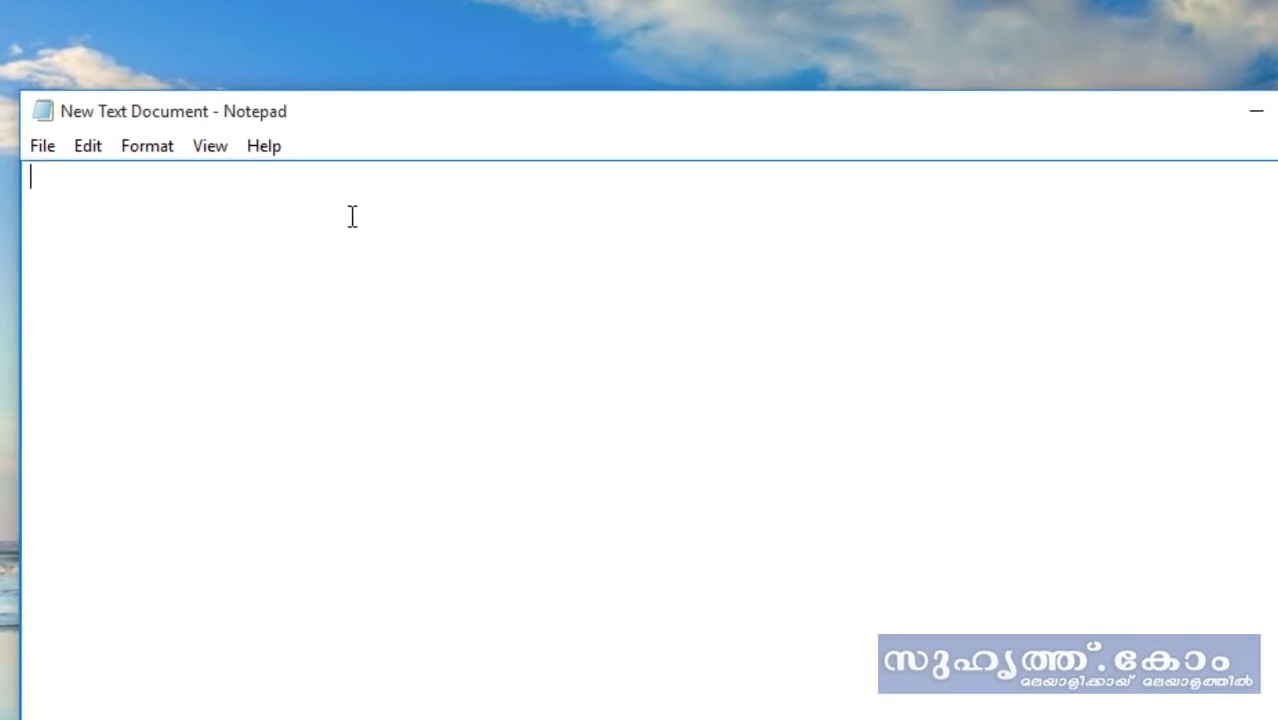
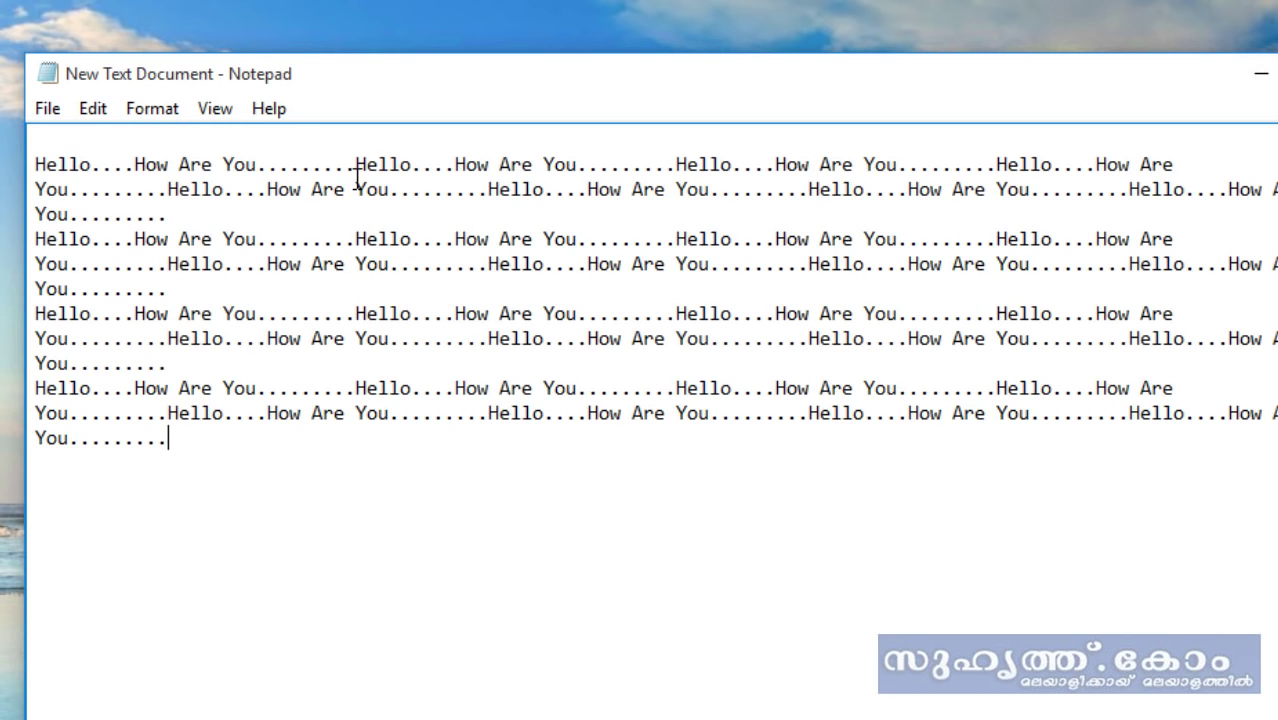
- Print the text document on the network printer "HP Color LaserJet 9500 on 10.10.10.1"
{"action": "left_click", "coordinate": [47, 109]}
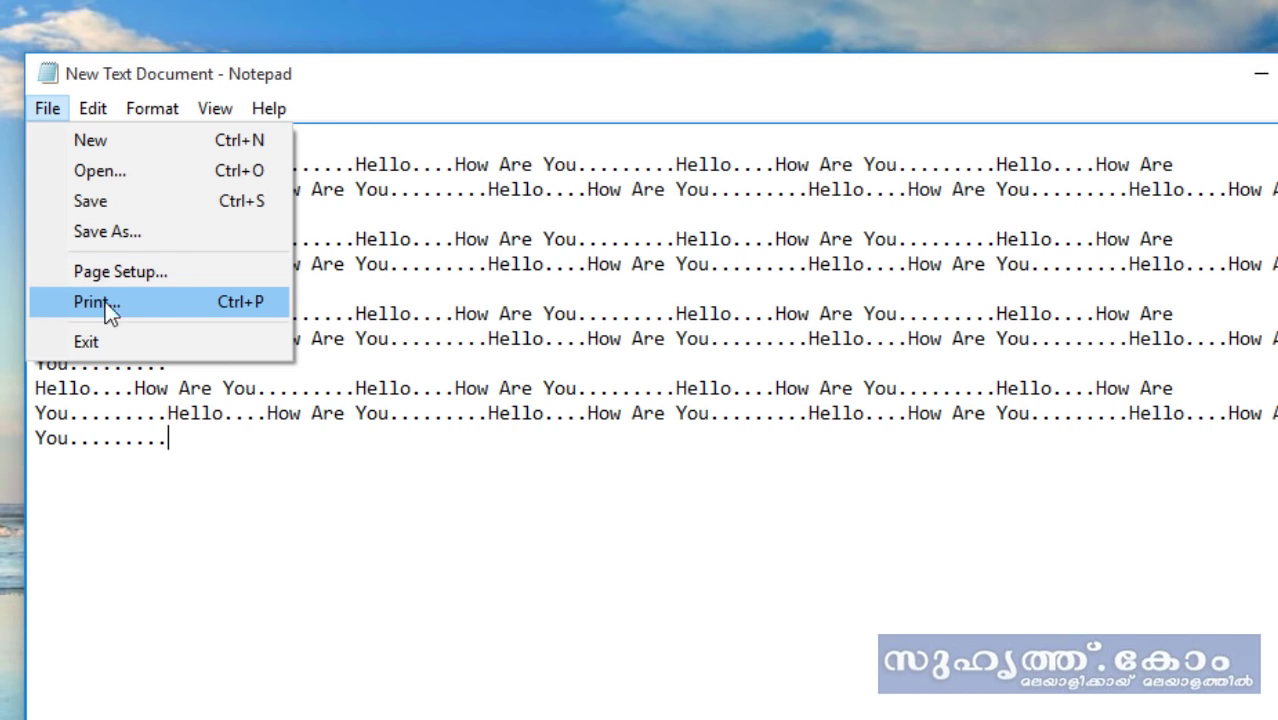
{"action": "left_click", "coordinate": [181, 302]}
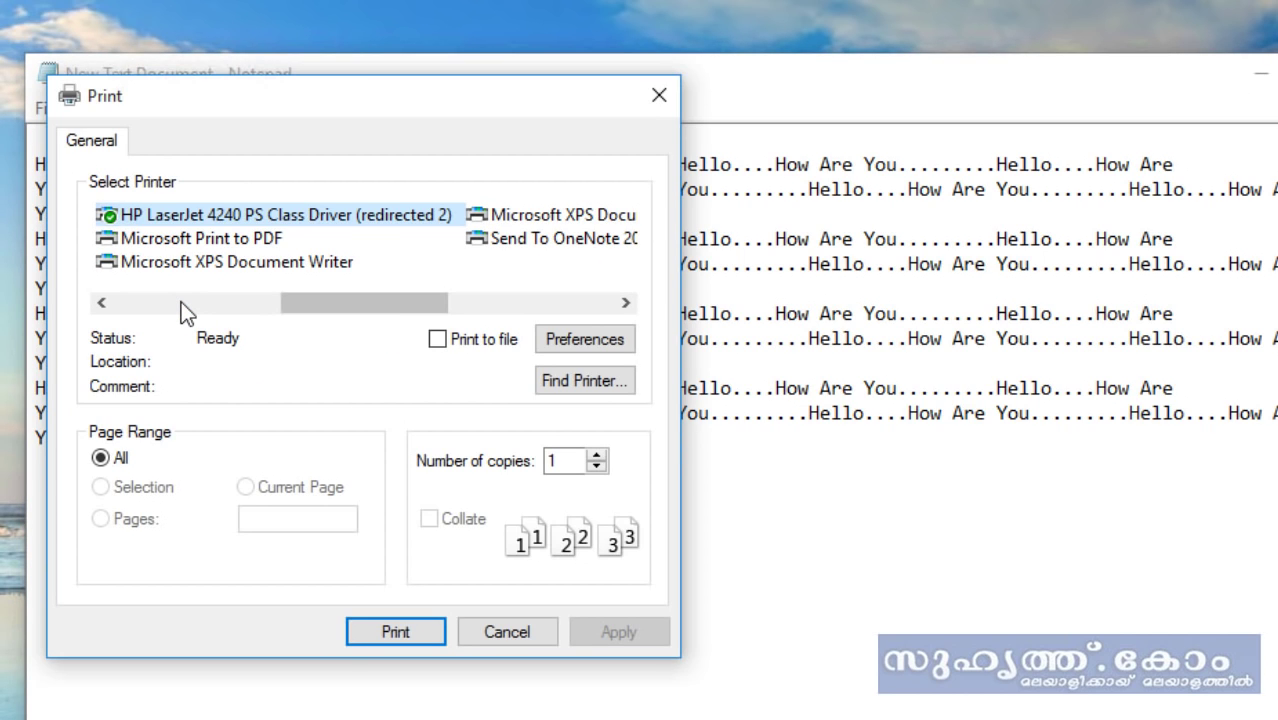
{"action": "left_click_drag", "start_coordinate": [360, 304], "coordinate": [235, 306]}
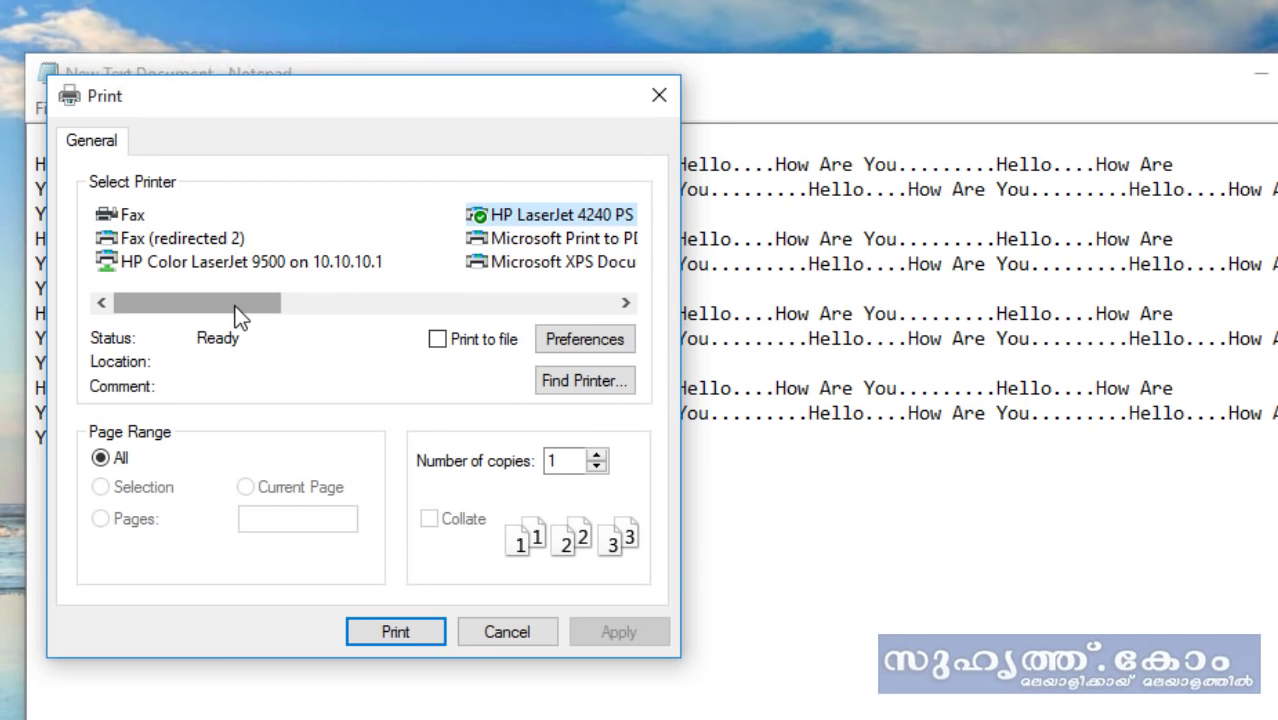
{"action": "left_click", "coordinate": [197, 262]}
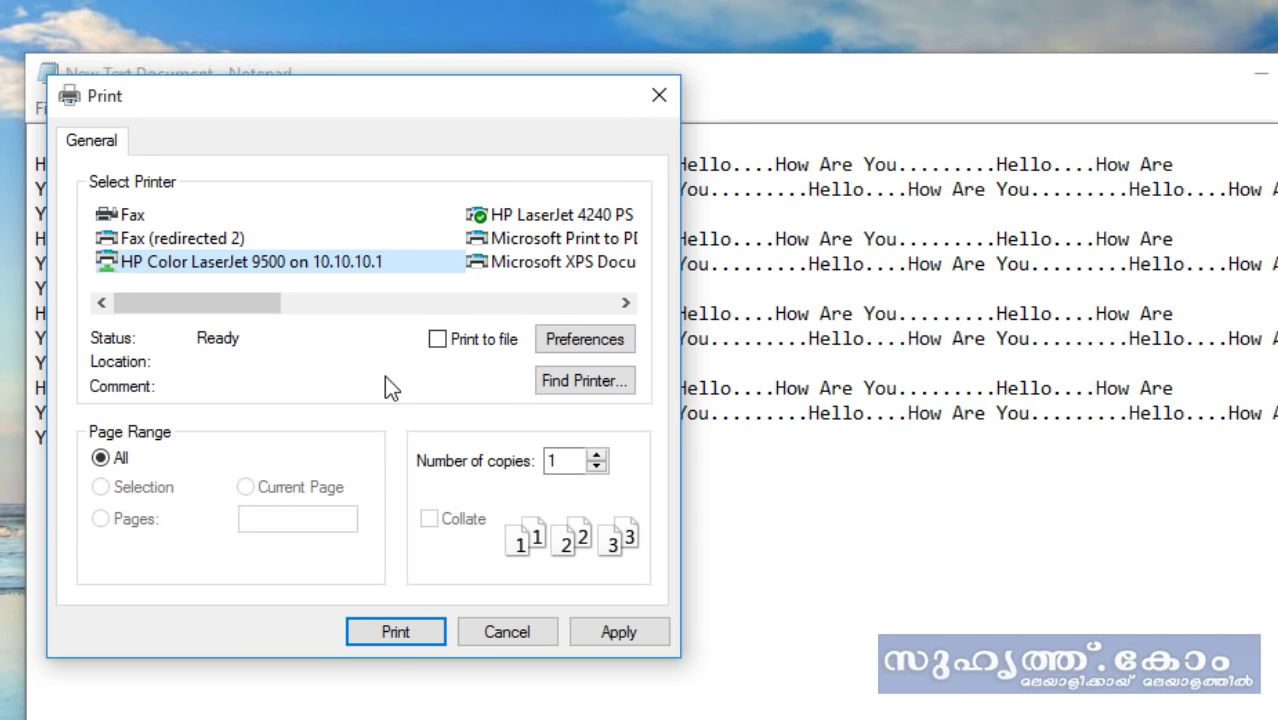
{"action": "left_click", "coordinate": [401, 634]}
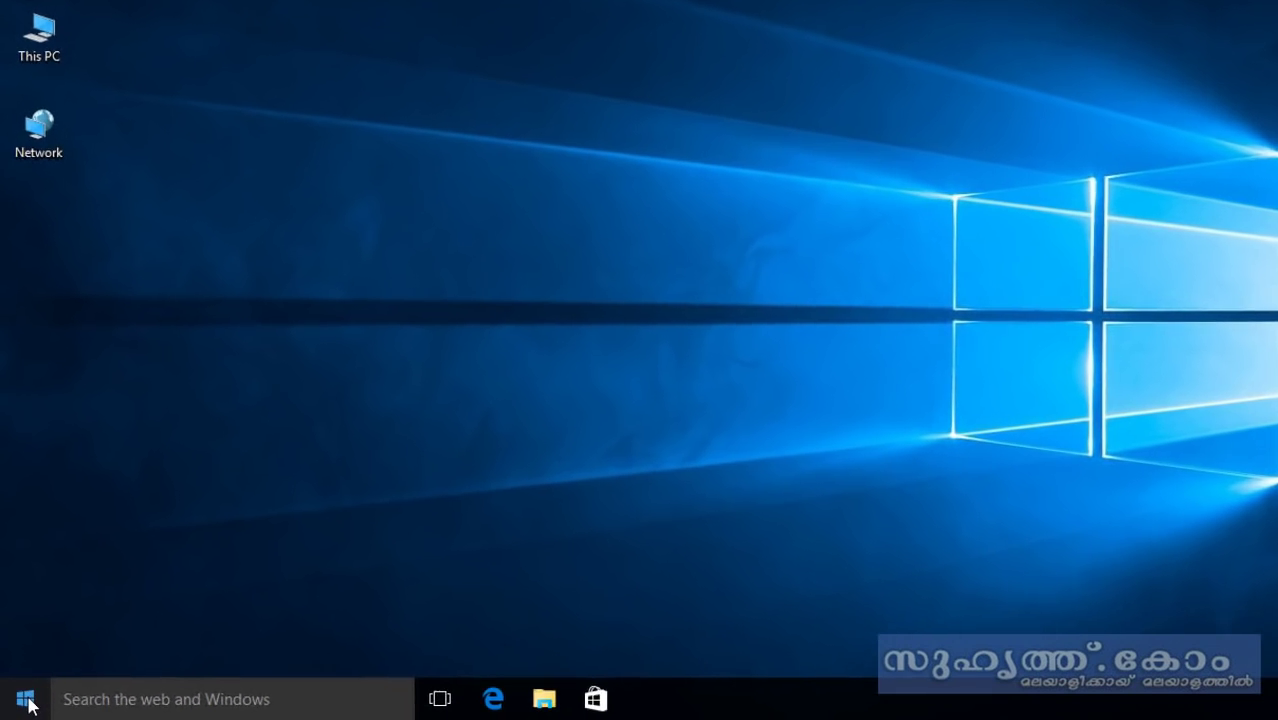
- On the second client computer, open the network location \\10.10.10.1 with the Run command
{"action": "right_click", "coordinate": [23, 699]}
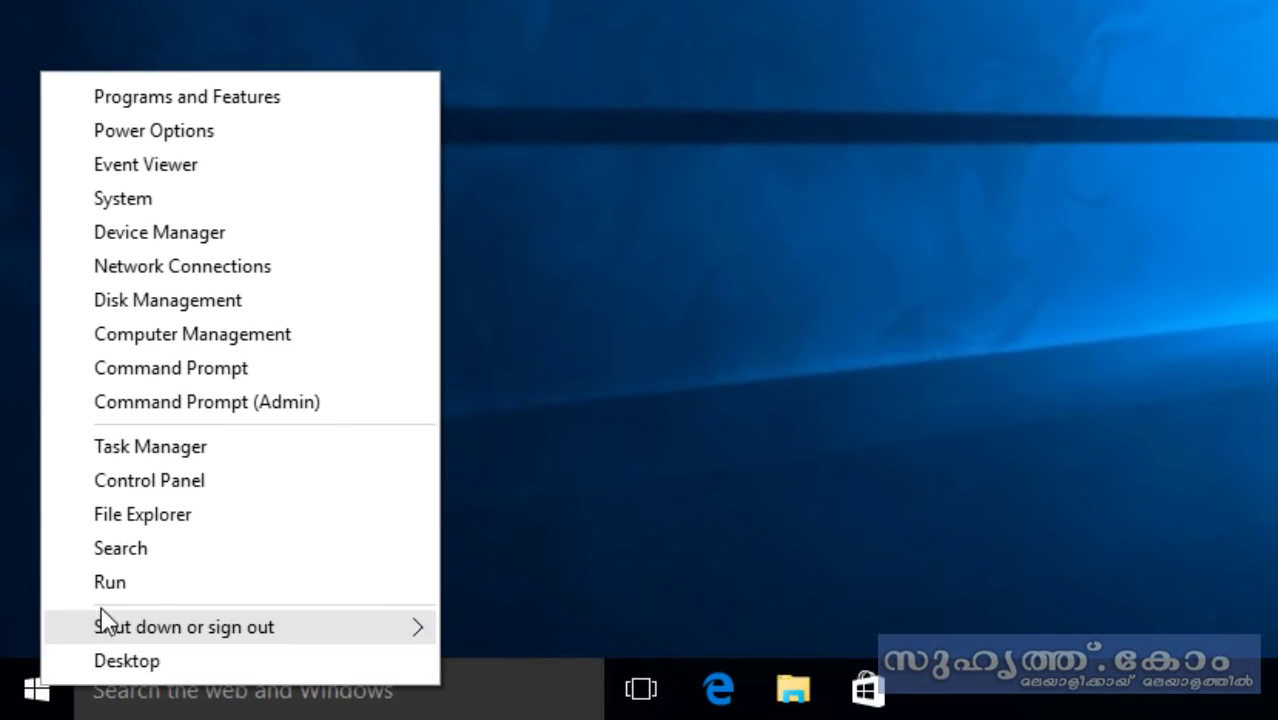
{"action": "left_click", "coordinate": [240, 595]}
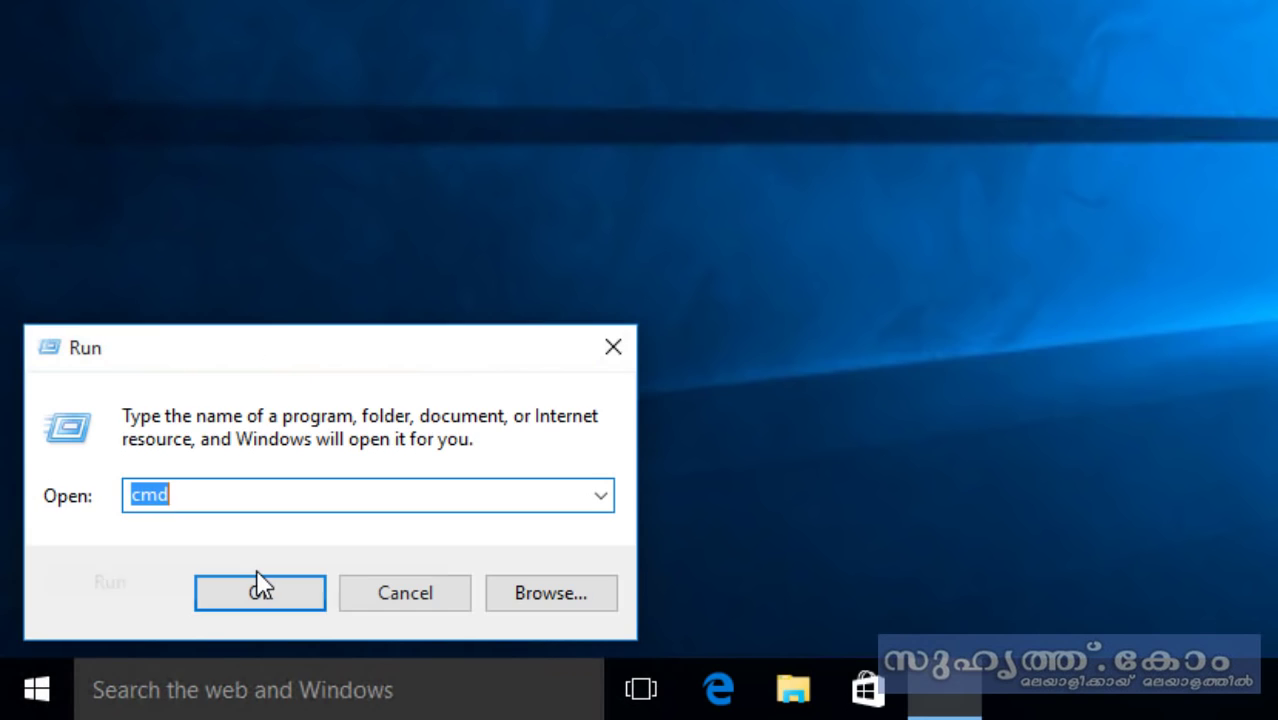
{"action": "type", "text": "\\\\"}
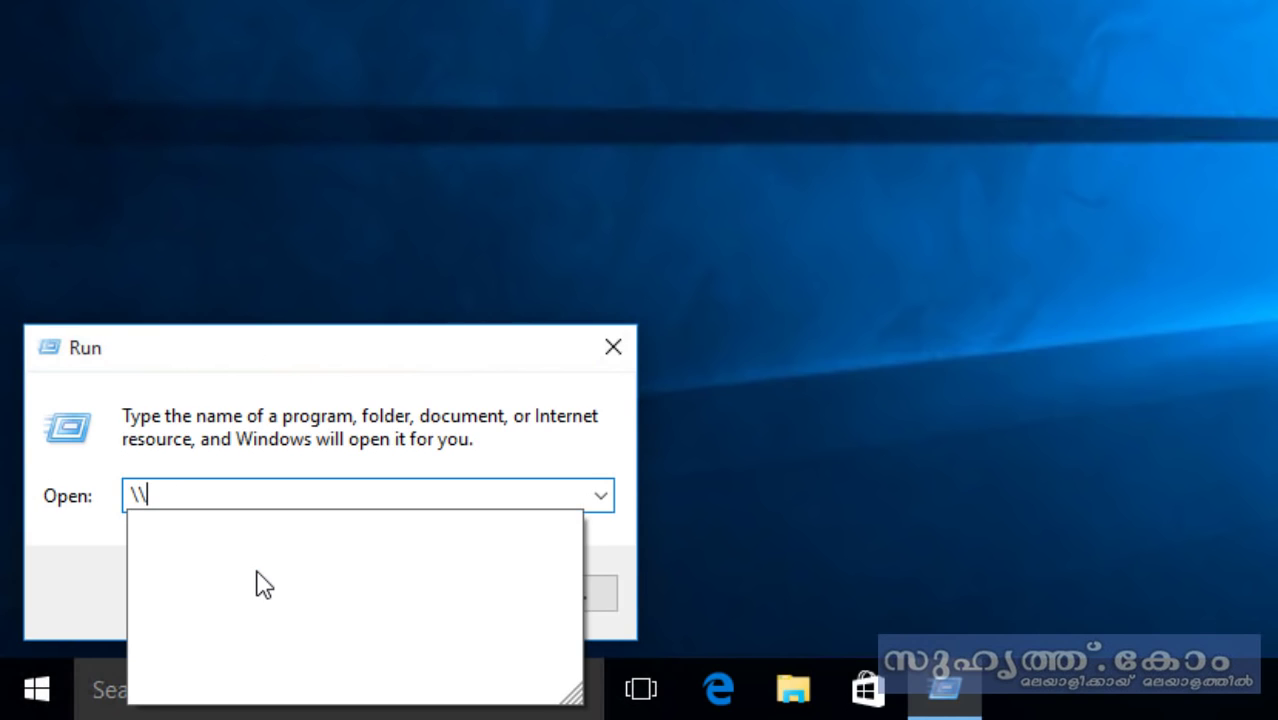
{"action": "type", "text": "10.10"}
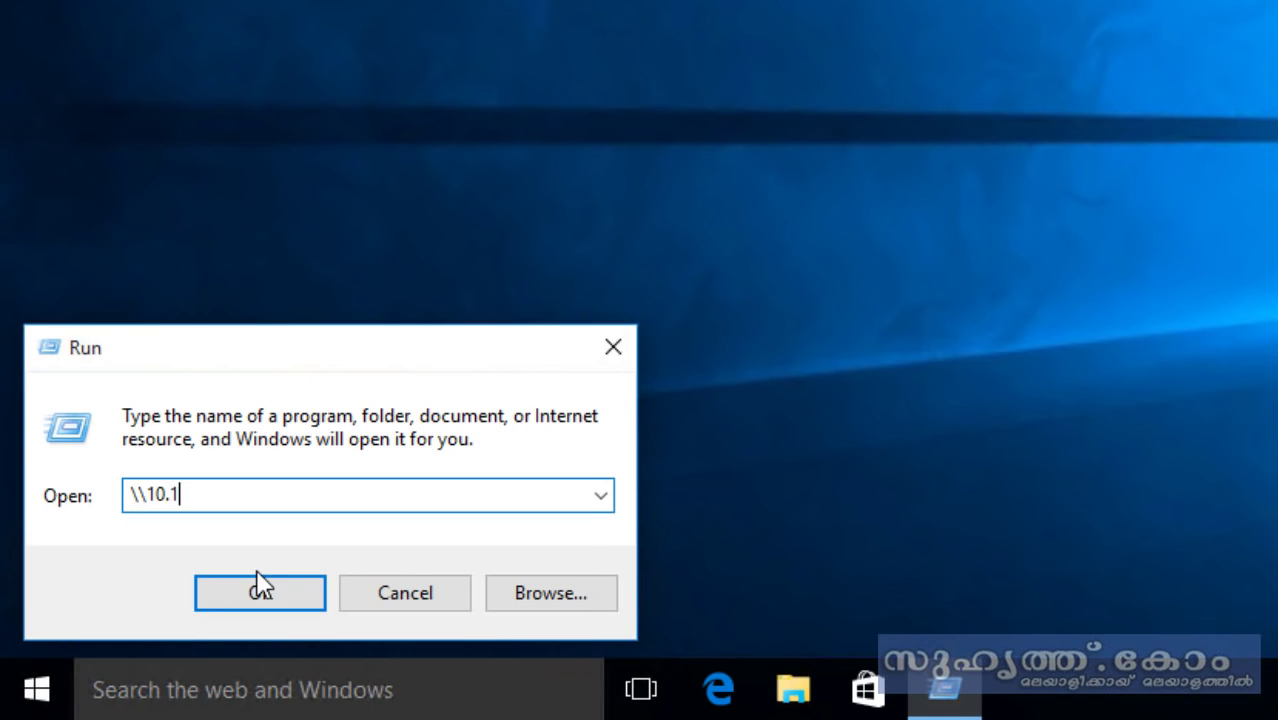
{"action": "type", "text": ".10.1"}
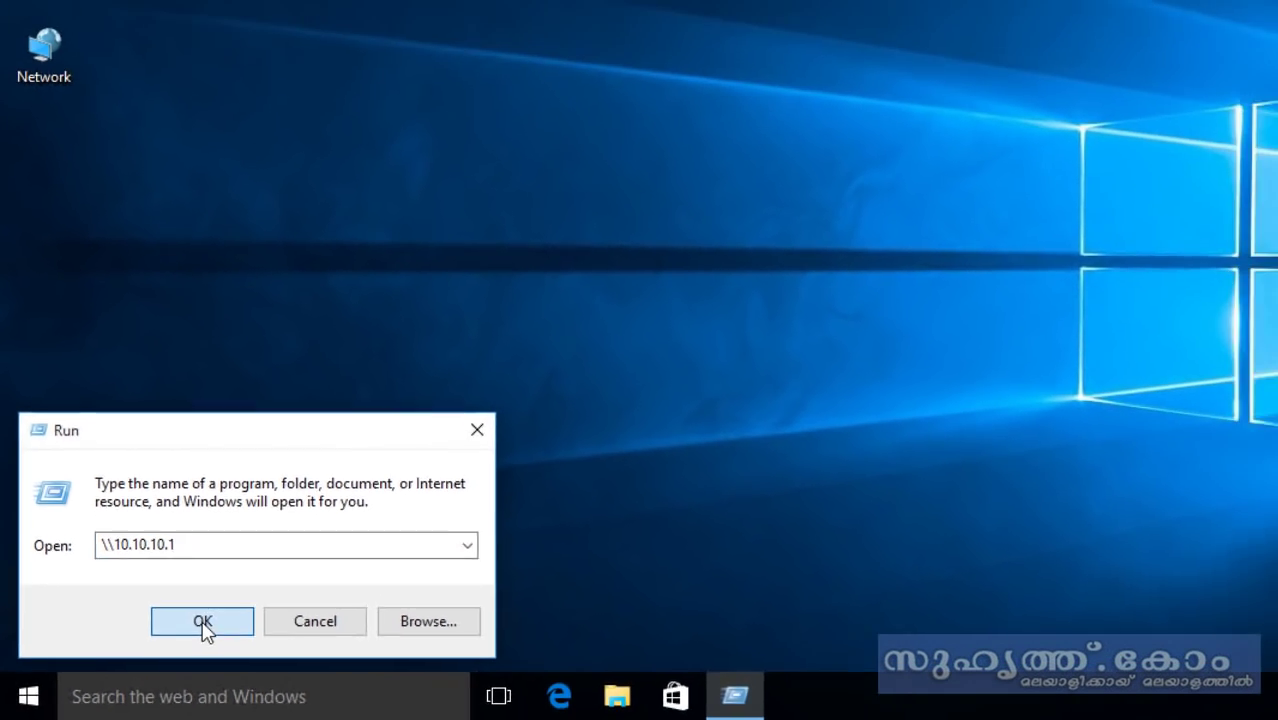
{"action": "left_click", "coordinate": [260, 592]}
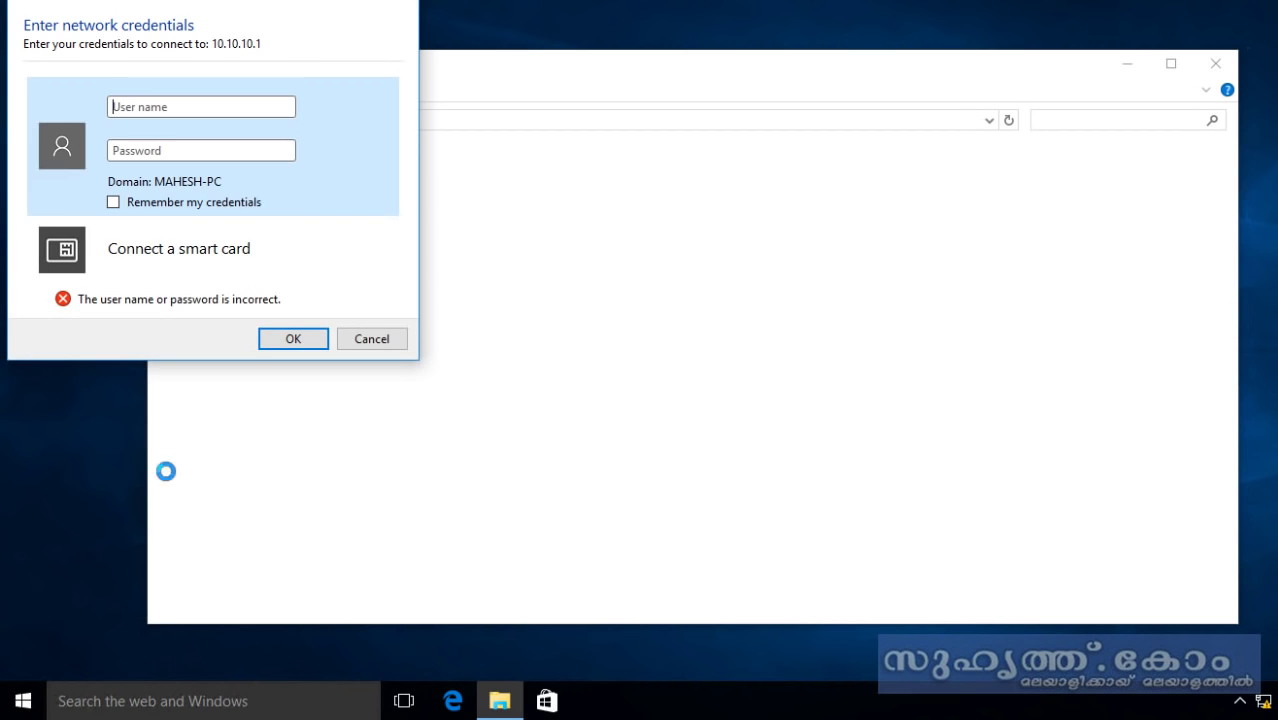
- Sign in to 10.10.10.1 as manager with the account password and connect to the shared HP Color LaserJet 9500 printer
{"action": "left_click", "coordinate": [170, 106]}
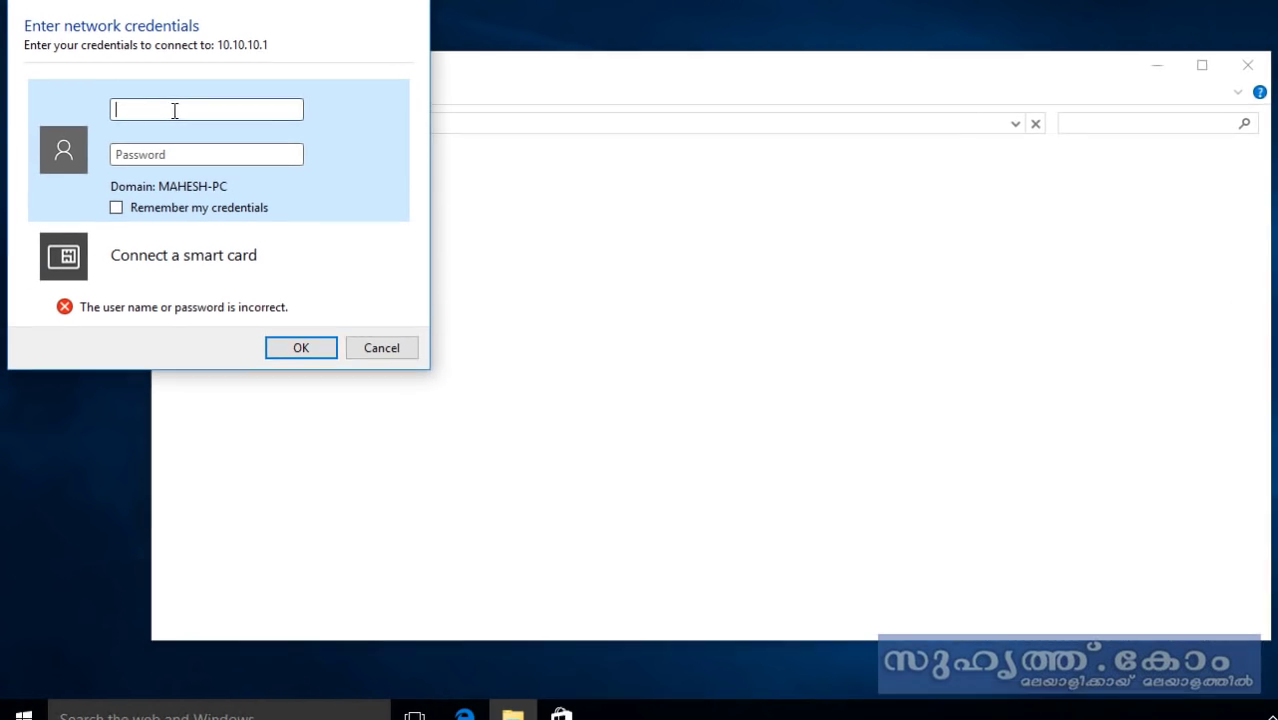
{"action": "type", "text": "manager"}
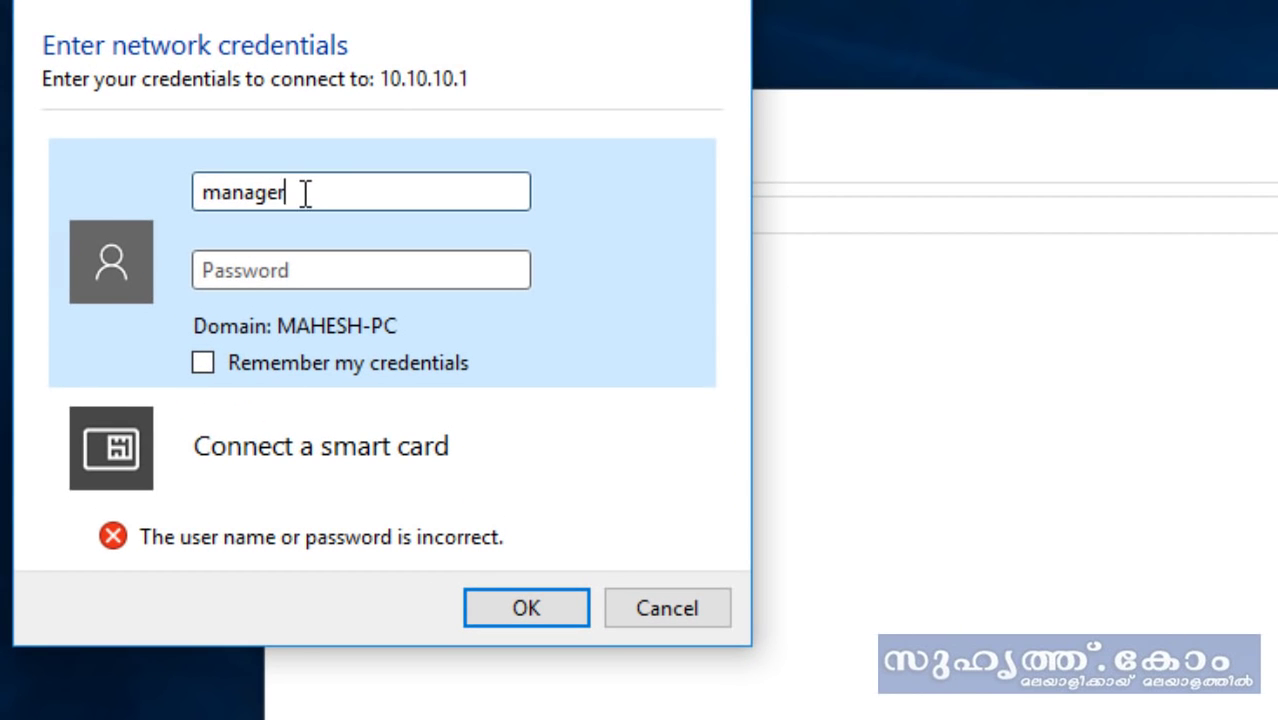
{"action": "key", "text": "Tab"}
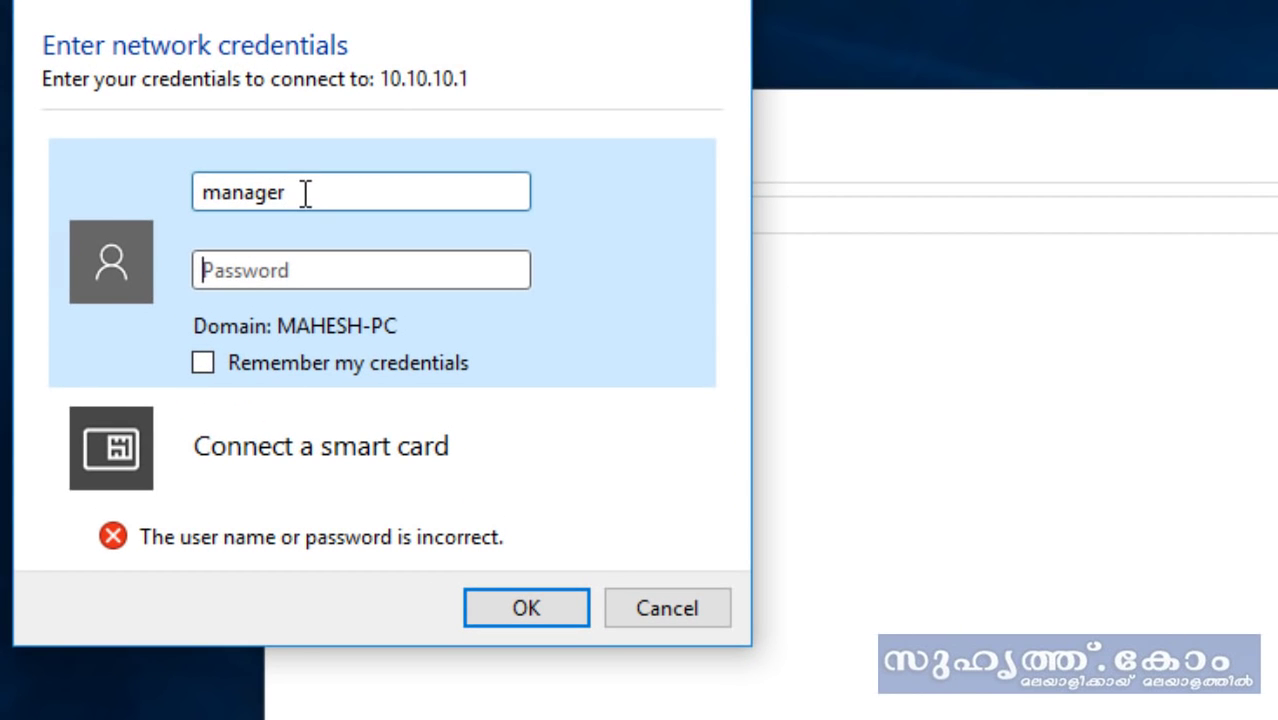
{"action": "type", "text": "******"}
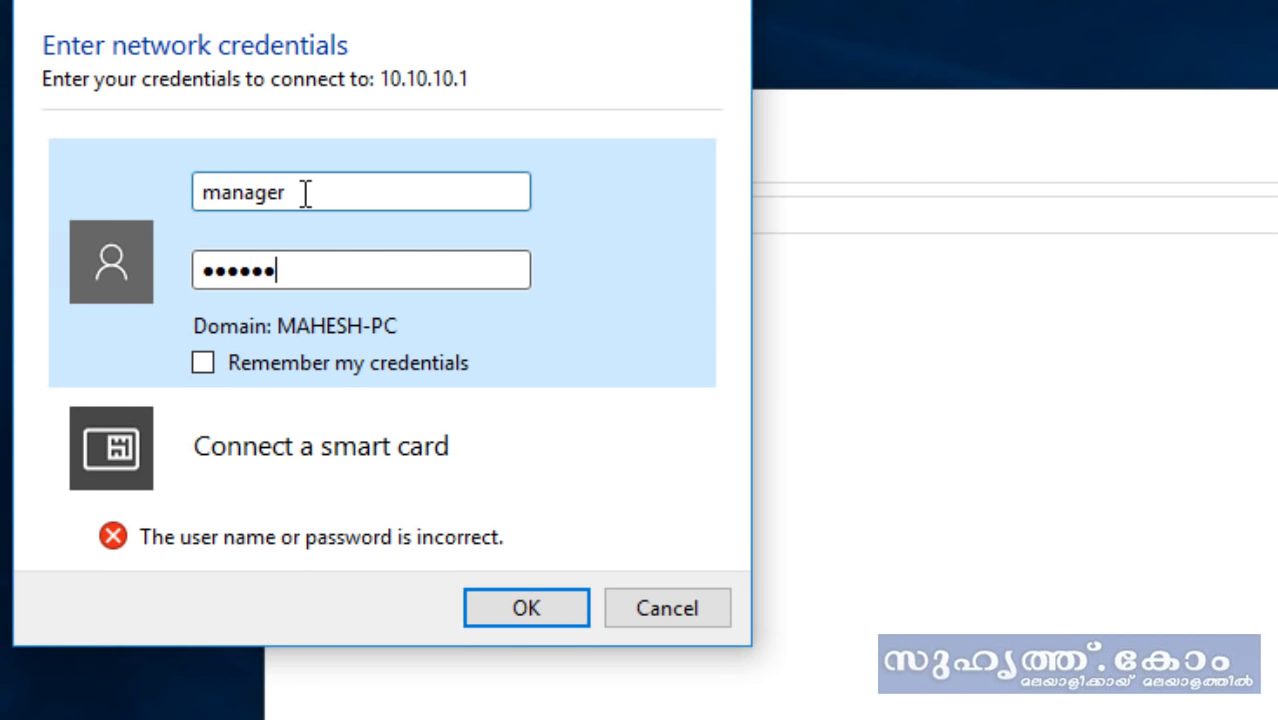
{"action": "left_click", "coordinate": [546, 606]}
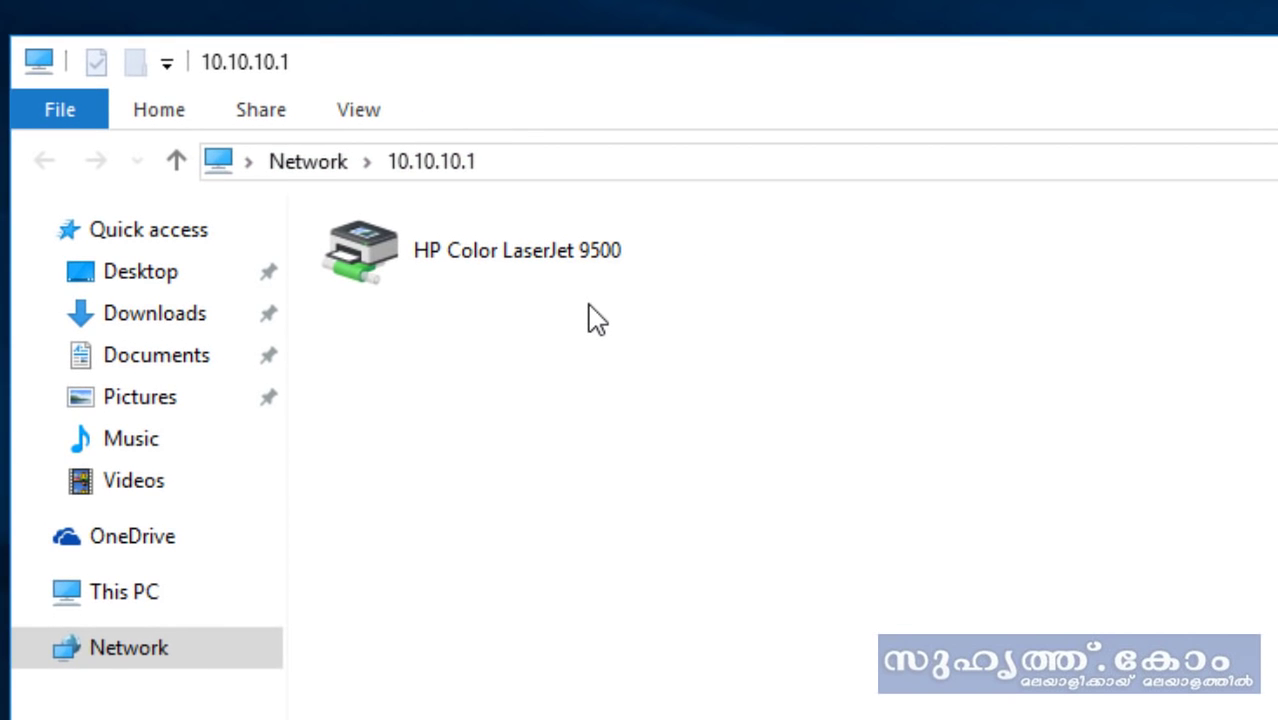
{"action": "right_click", "coordinate": [379, 250]}
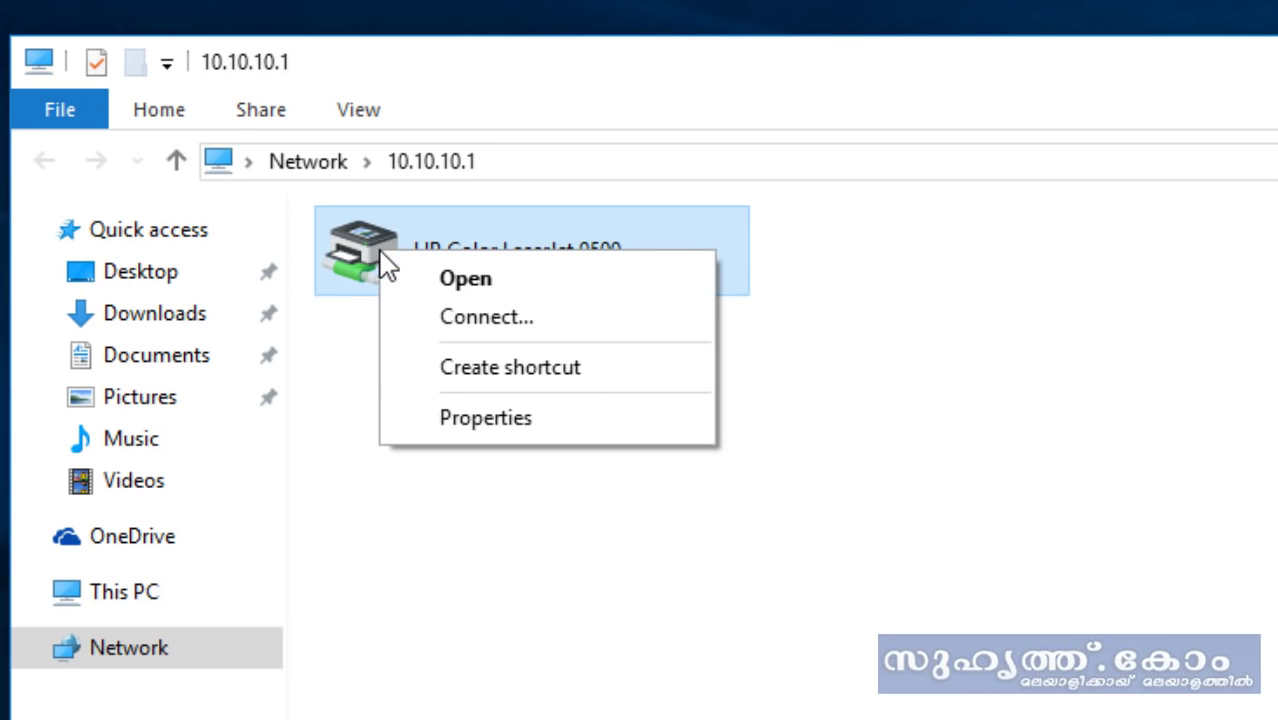
{"action": "left_click", "coordinate": [562, 320]}
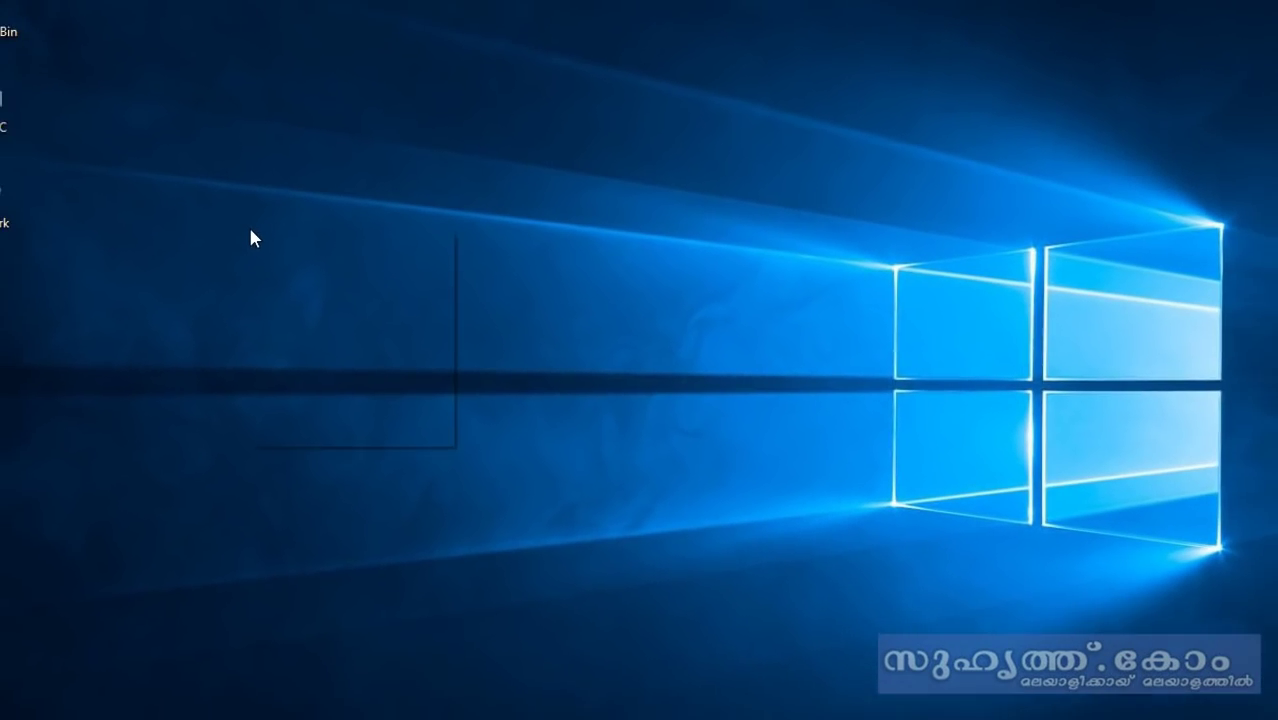
- Create a text document on the desktop with its default name and paste the copied "Hello....How Are You" lines into it
{"action": "right_click", "coordinate": [271, 223]}
{"action": "mouse_move", "coordinate": [353, 362]}
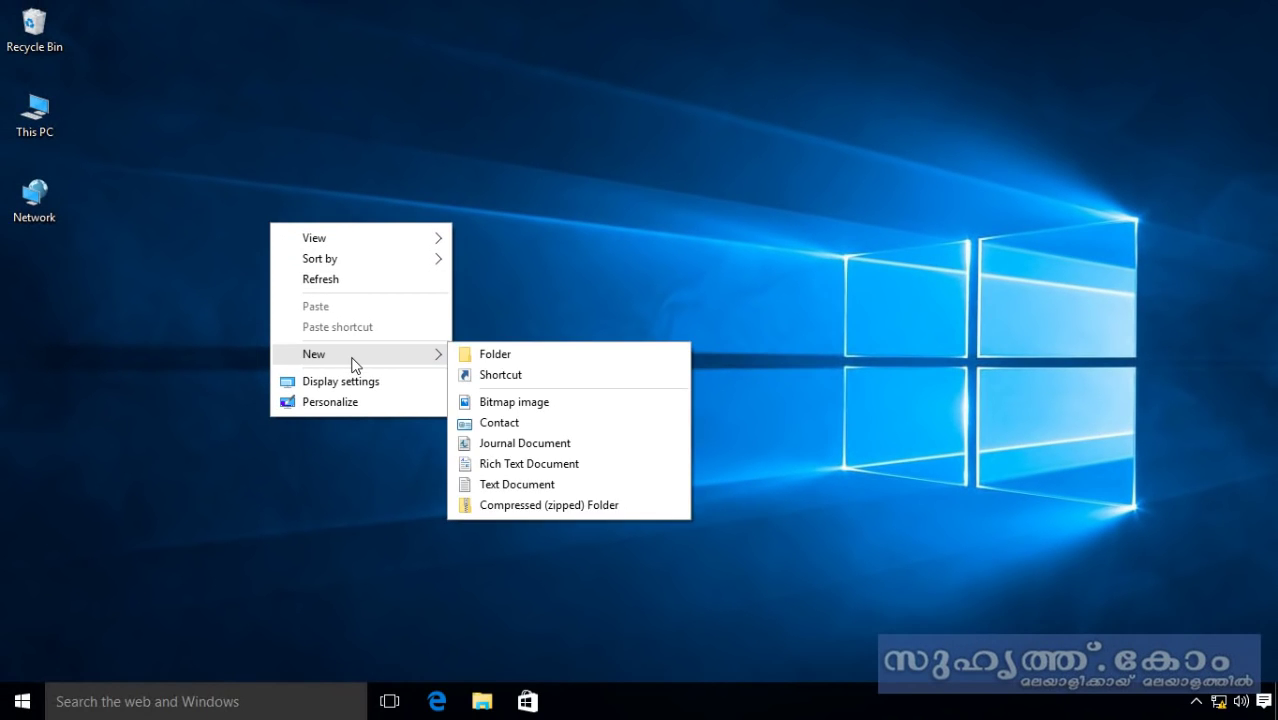
{"action": "left_click", "coordinate": [543, 485]}
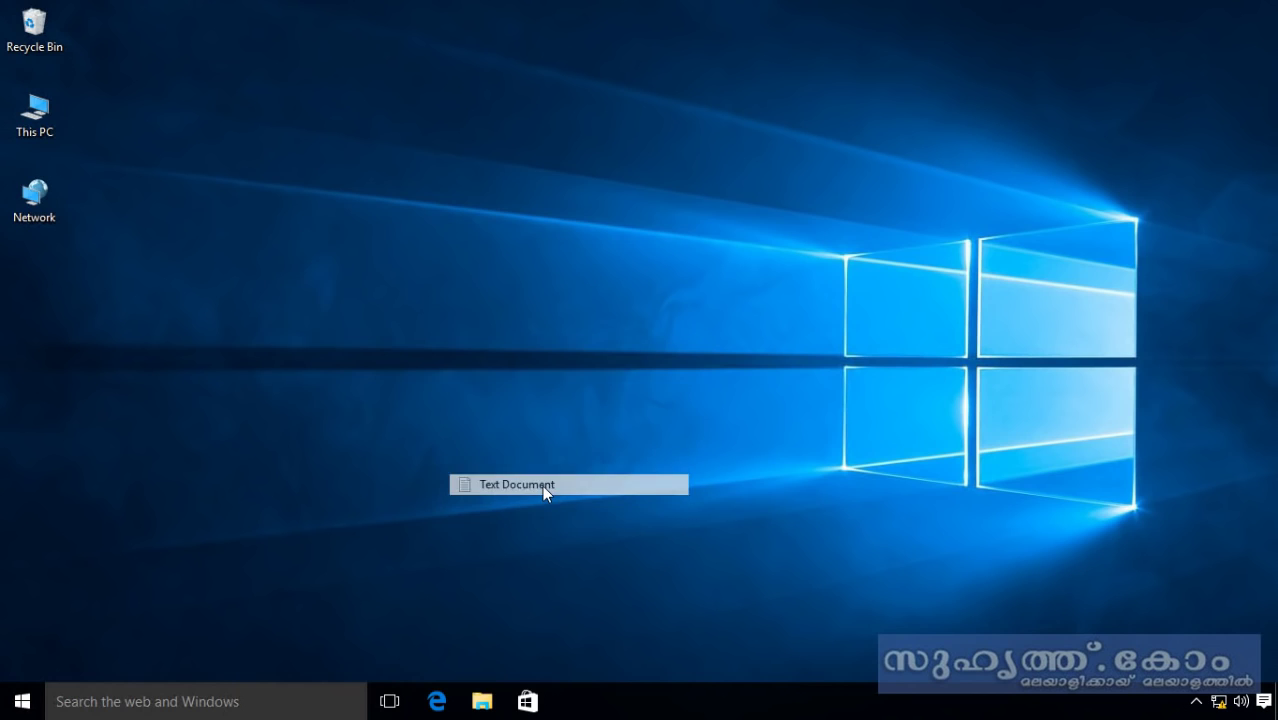
{"action": "key", "text": "Return"}
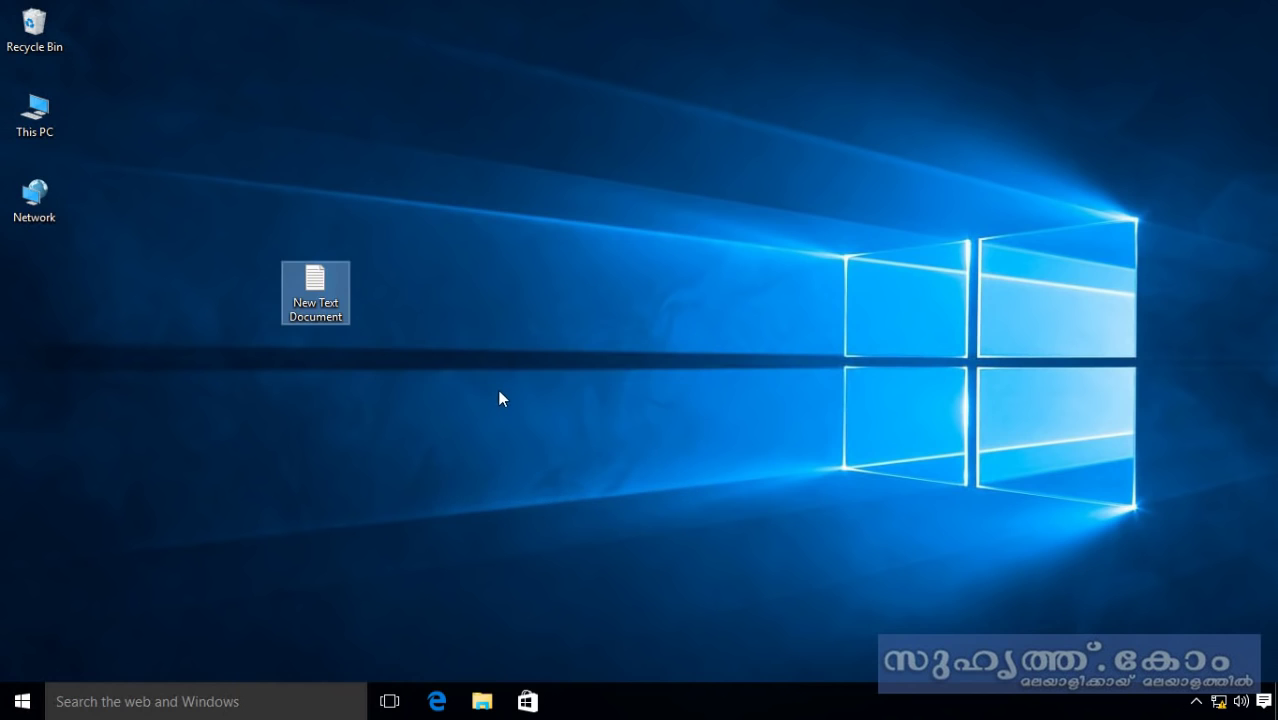
{"action": "double_click", "coordinate": [313, 297]}
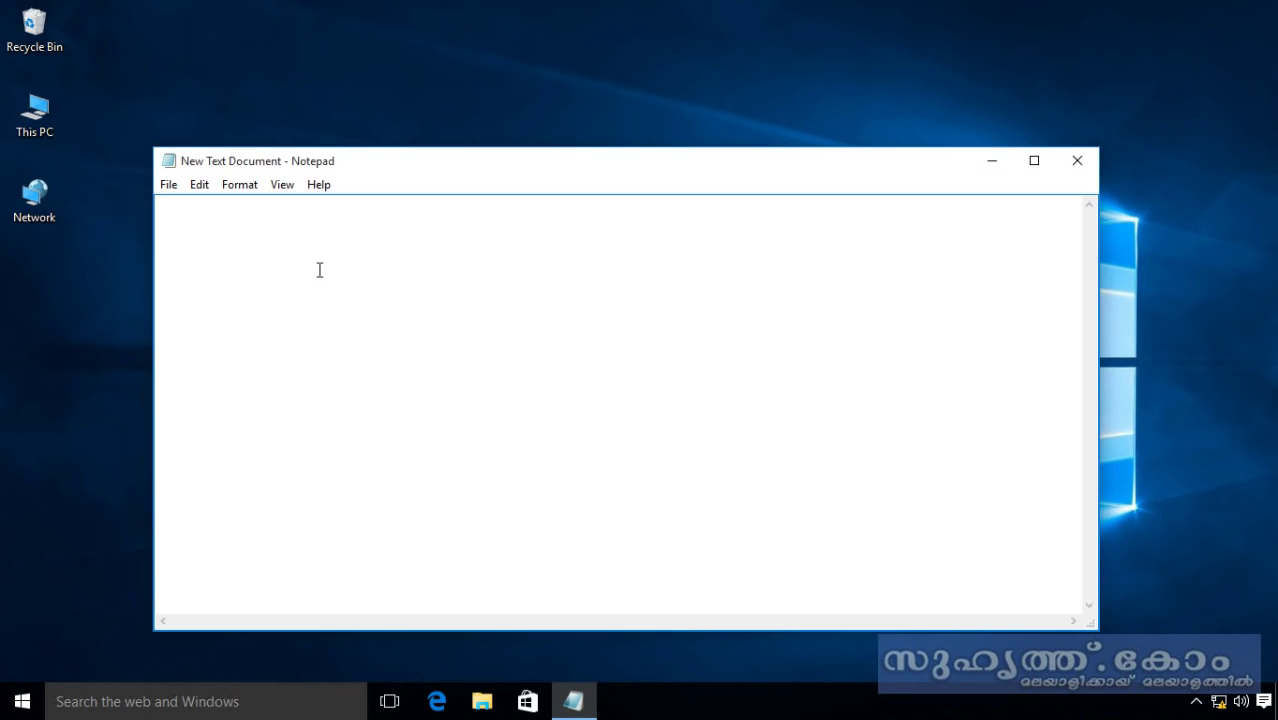
{"action": "key", "text": "ctrl+v"}
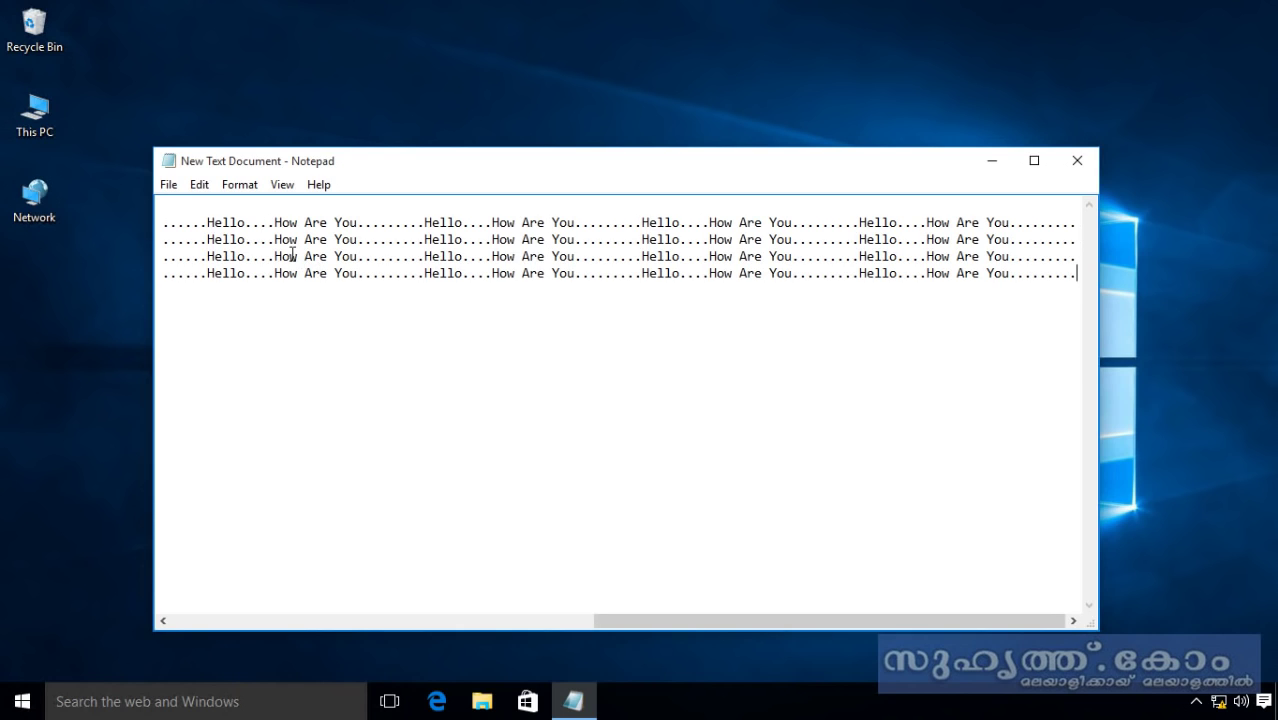
- Print the text document on "HP Color LaserJet 9500 on 10.10.10.1" and close it without saving the changes
{"action": "left_click", "coordinate": [168, 185]}
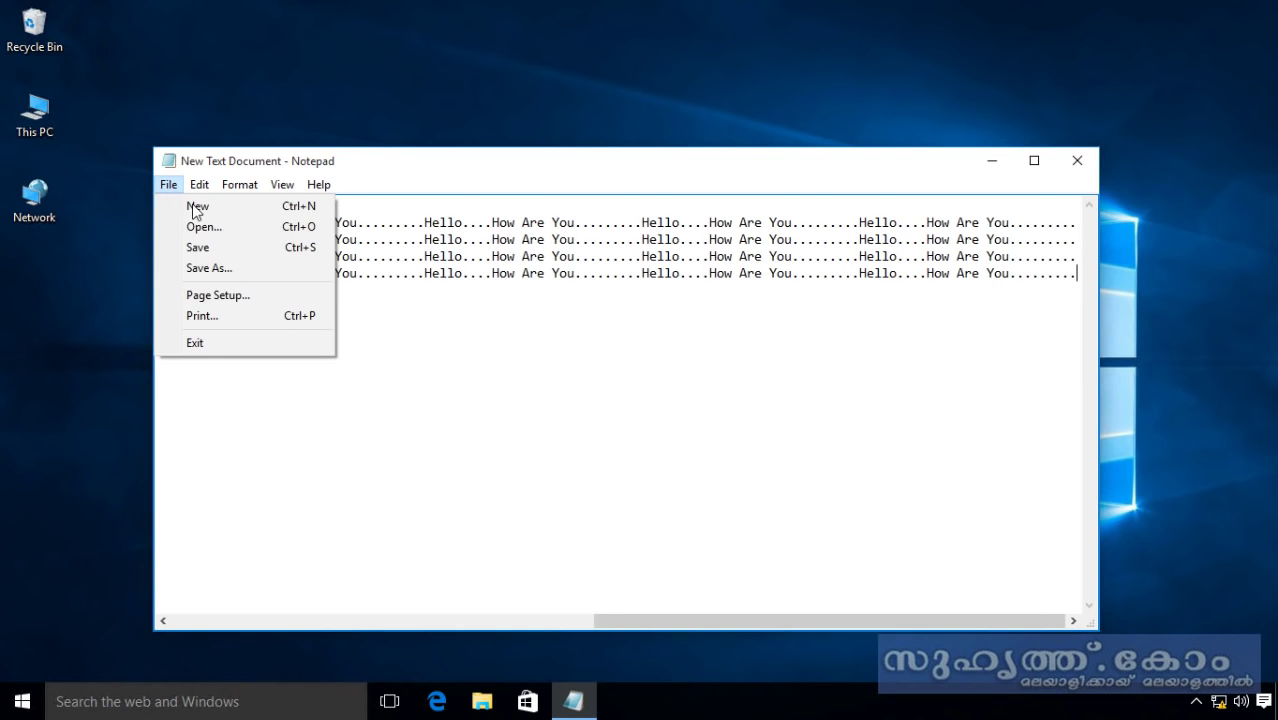
{"action": "left_click", "coordinate": [250, 315]}
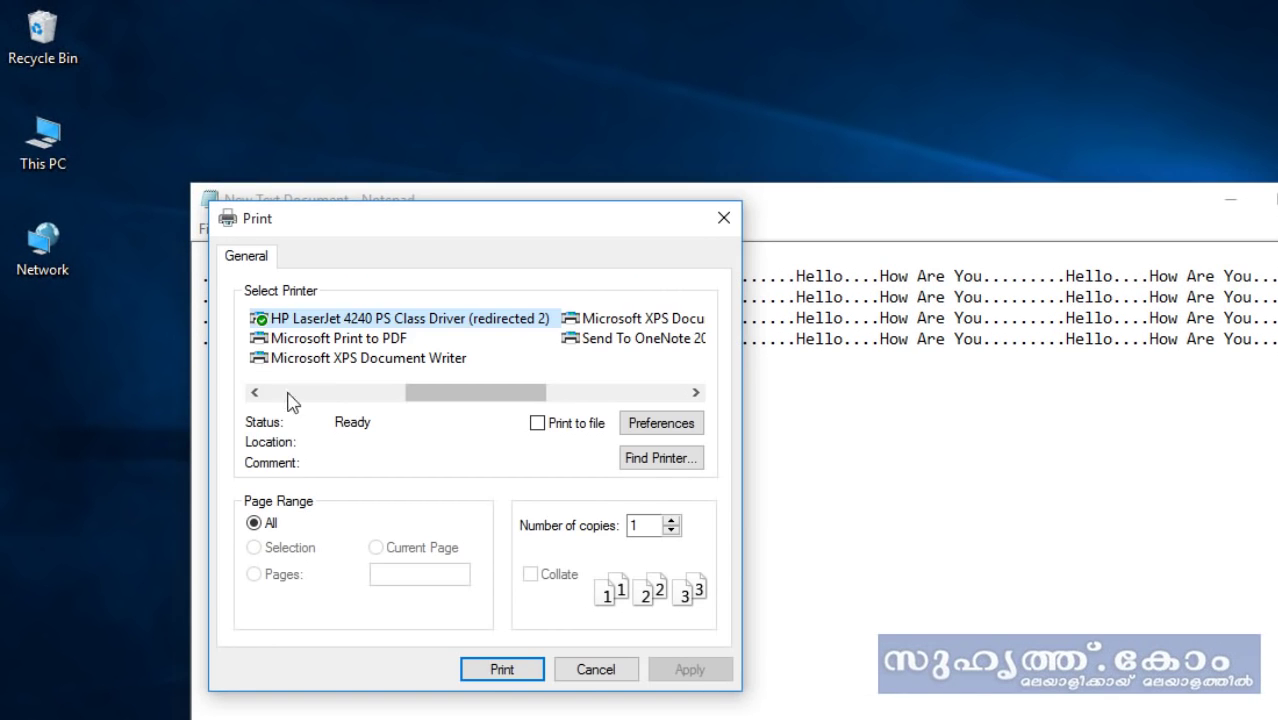
{"action": "left_click", "coordinate": [255, 392]}
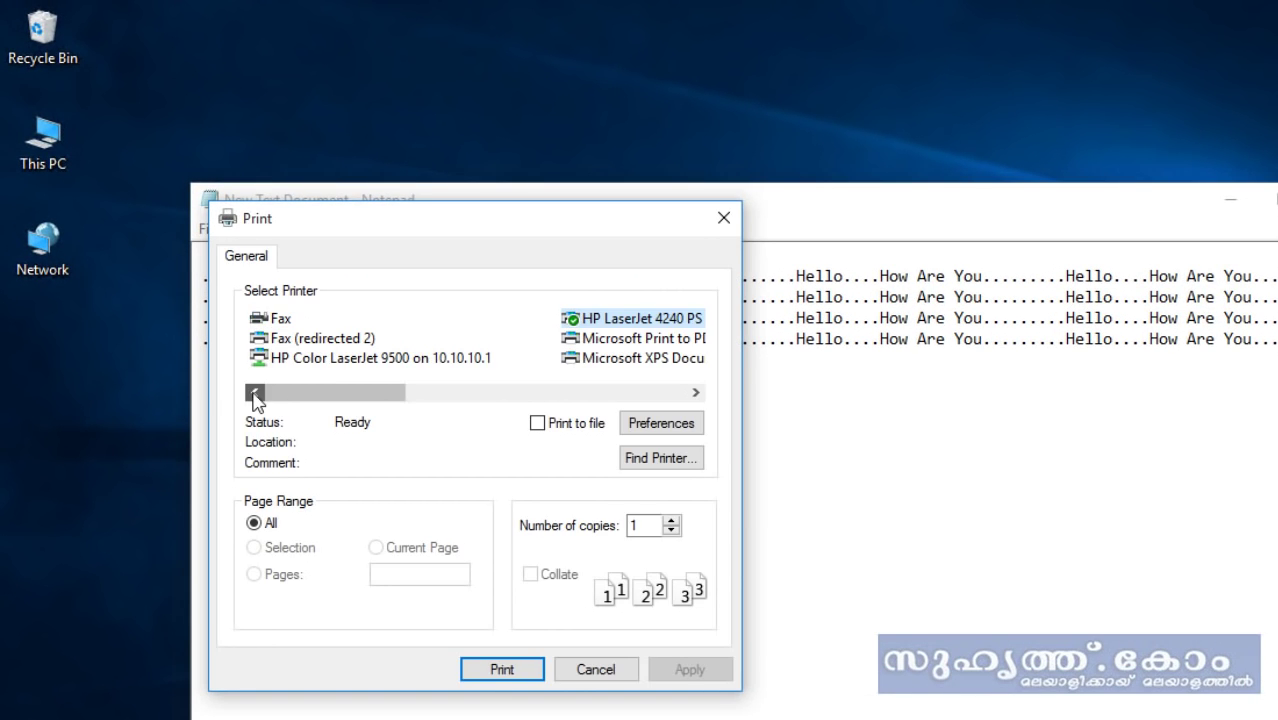
{"action": "left_click", "coordinate": [297, 360]}
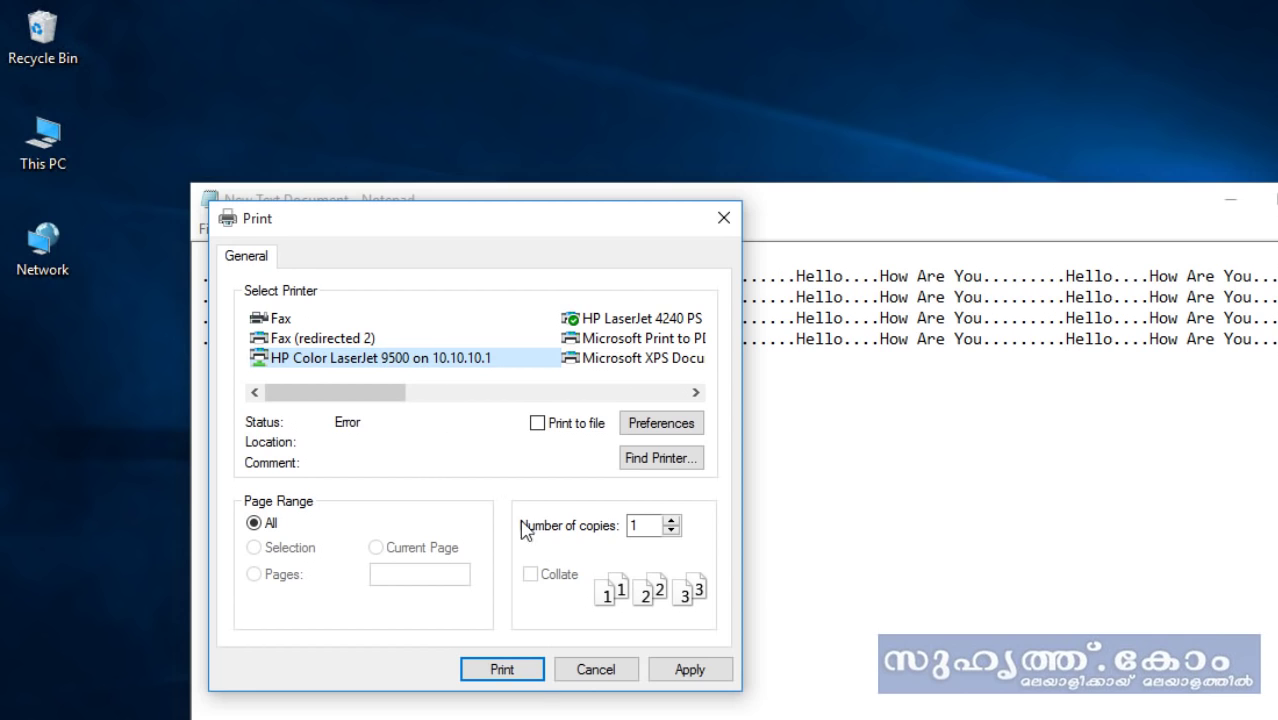
{"action": "left_click", "coordinate": [501, 672]}
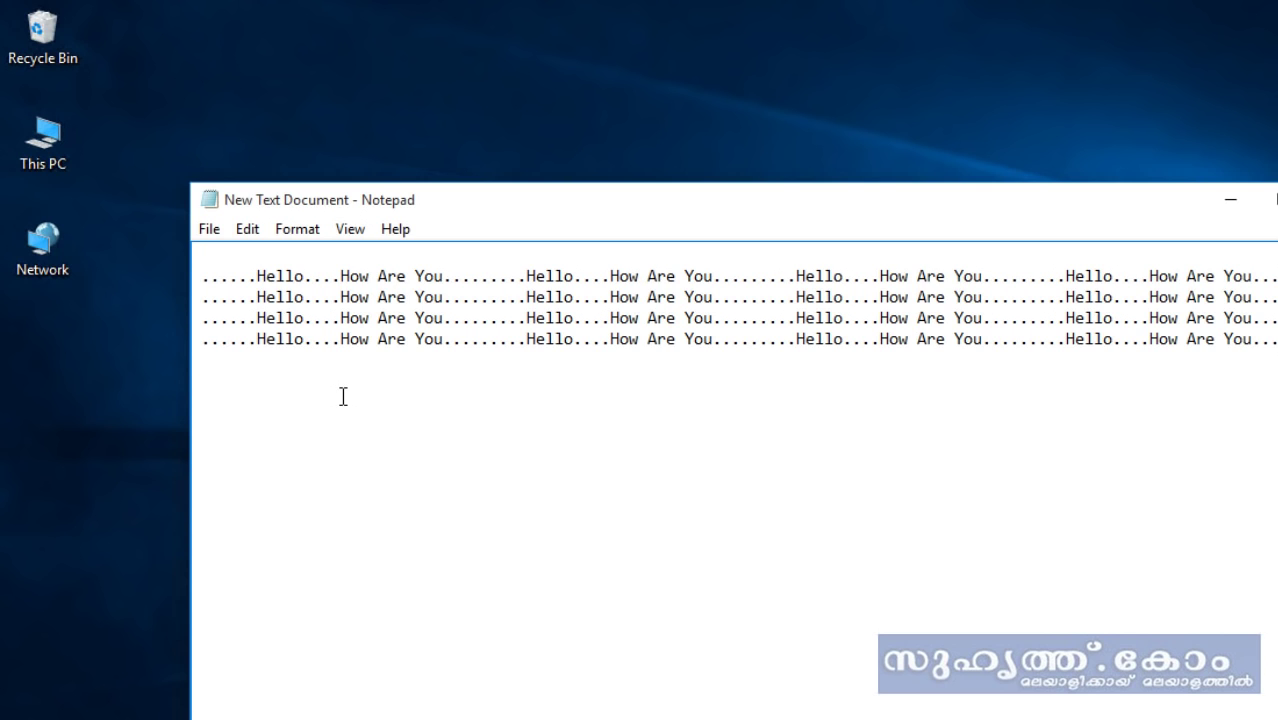
{"action": "left_click", "coordinate": [1145, 171]}
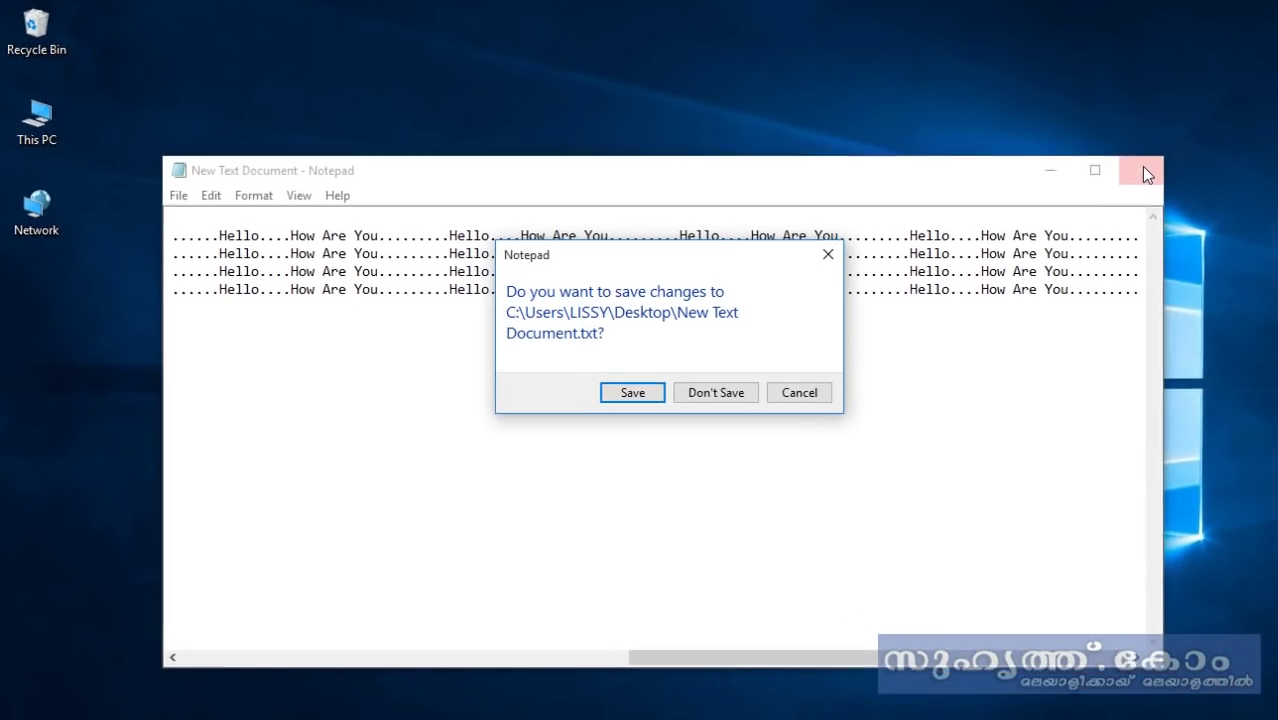
{"action": "left_click", "coordinate": [716, 392]}
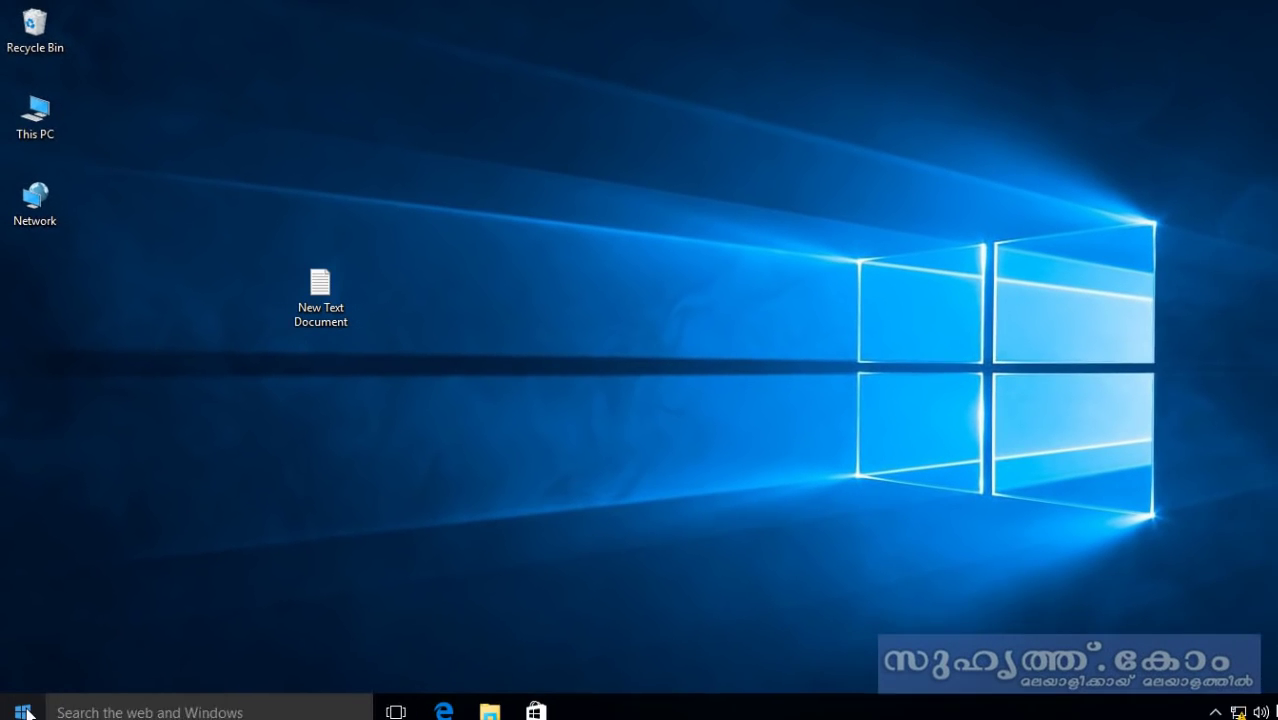
- In the Control Panel's Devices and Printers, set "HP Color LaserJet 9500 on 10.10.10.1" as the default printer
{"action": "right_click", "coordinate": [24, 711]}
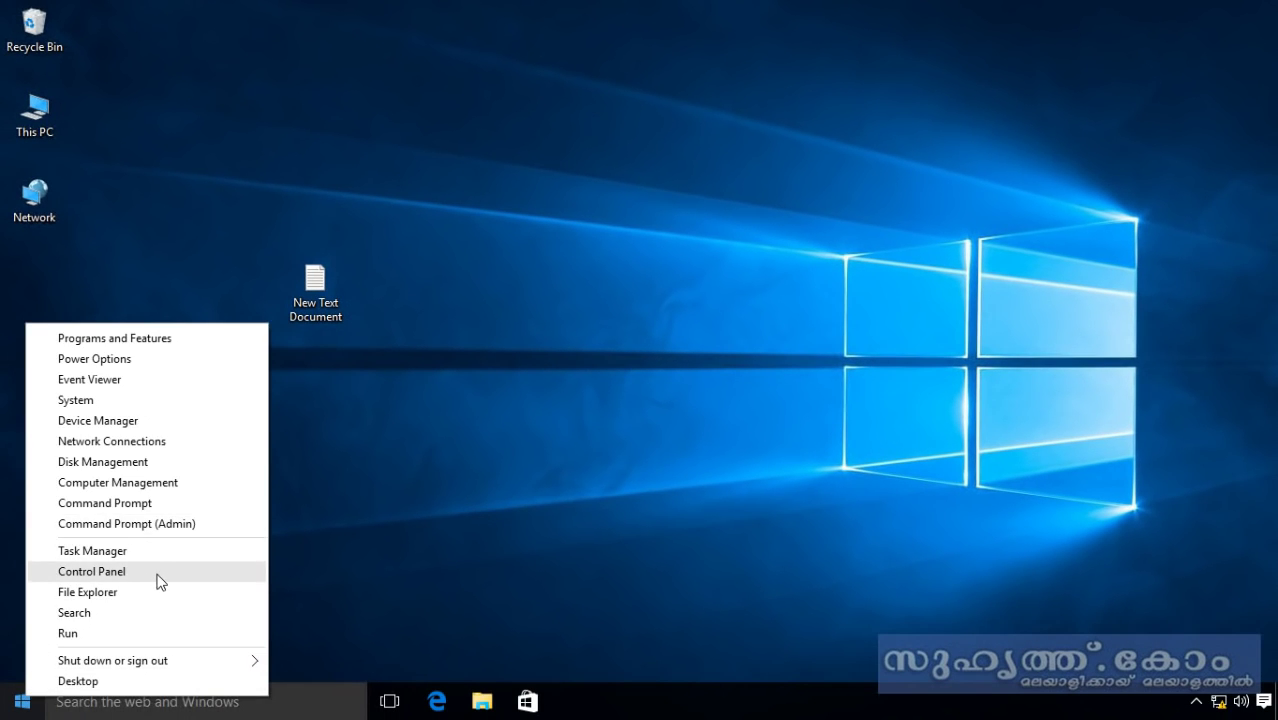
{"action": "left_click", "coordinate": [156, 573]}
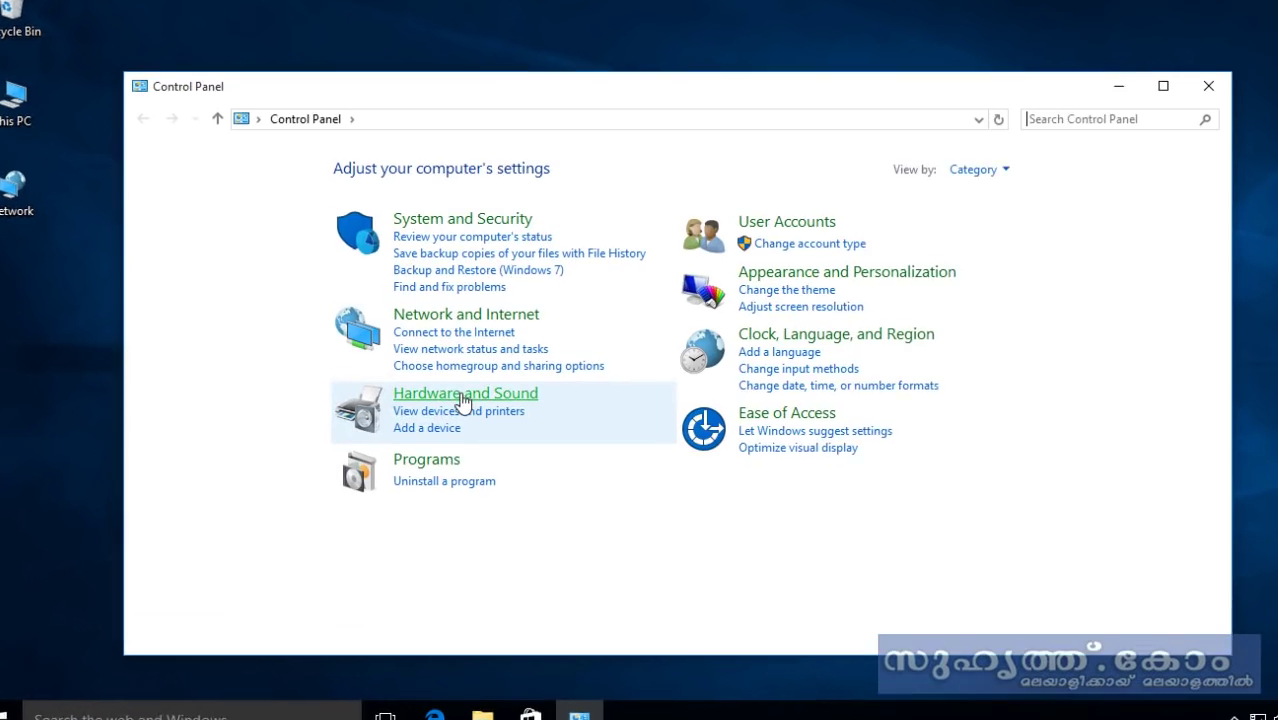
{"action": "left_click", "coordinate": [456, 386]}
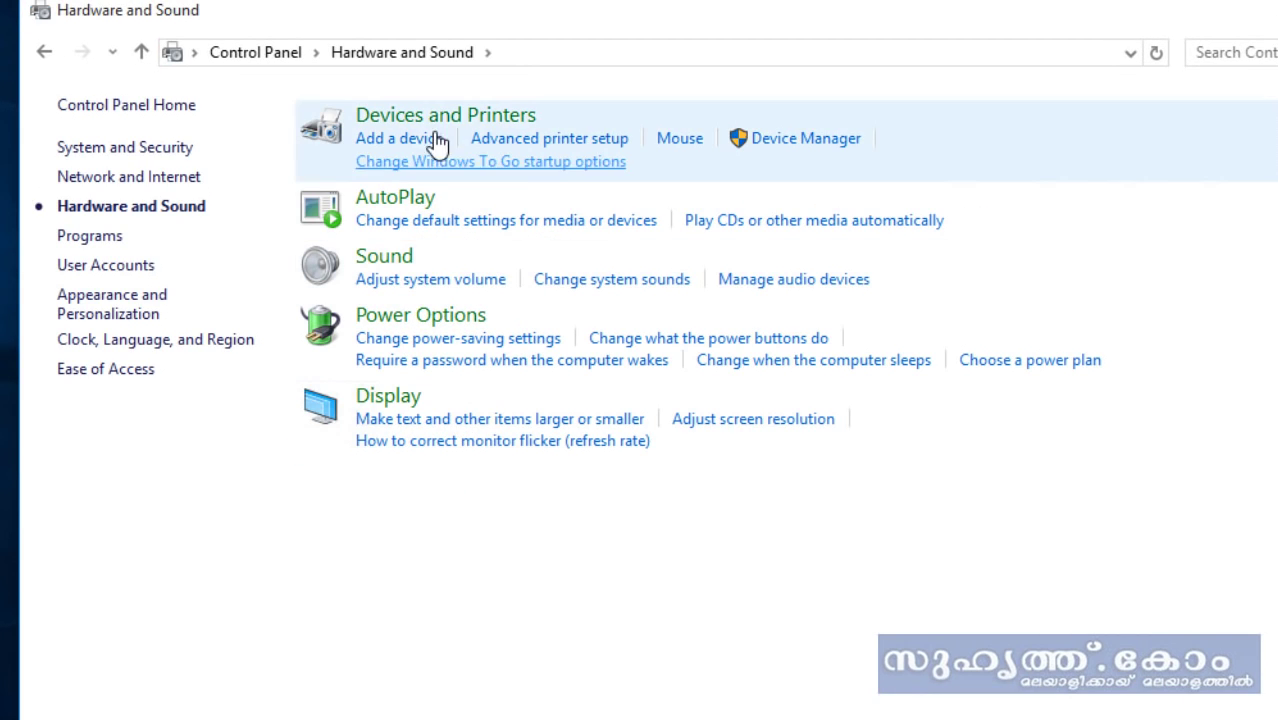
{"action": "left_click", "coordinate": [436, 118]}
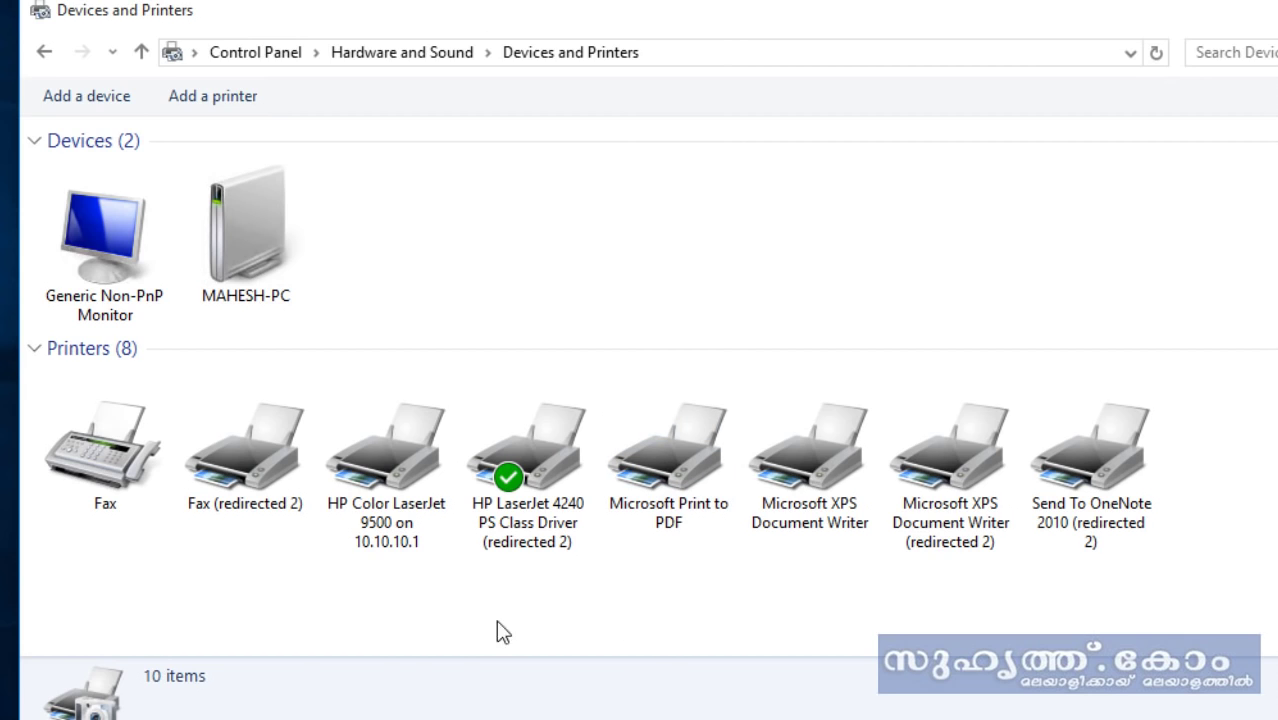
{"action": "left_click", "coordinate": [372, 506]}
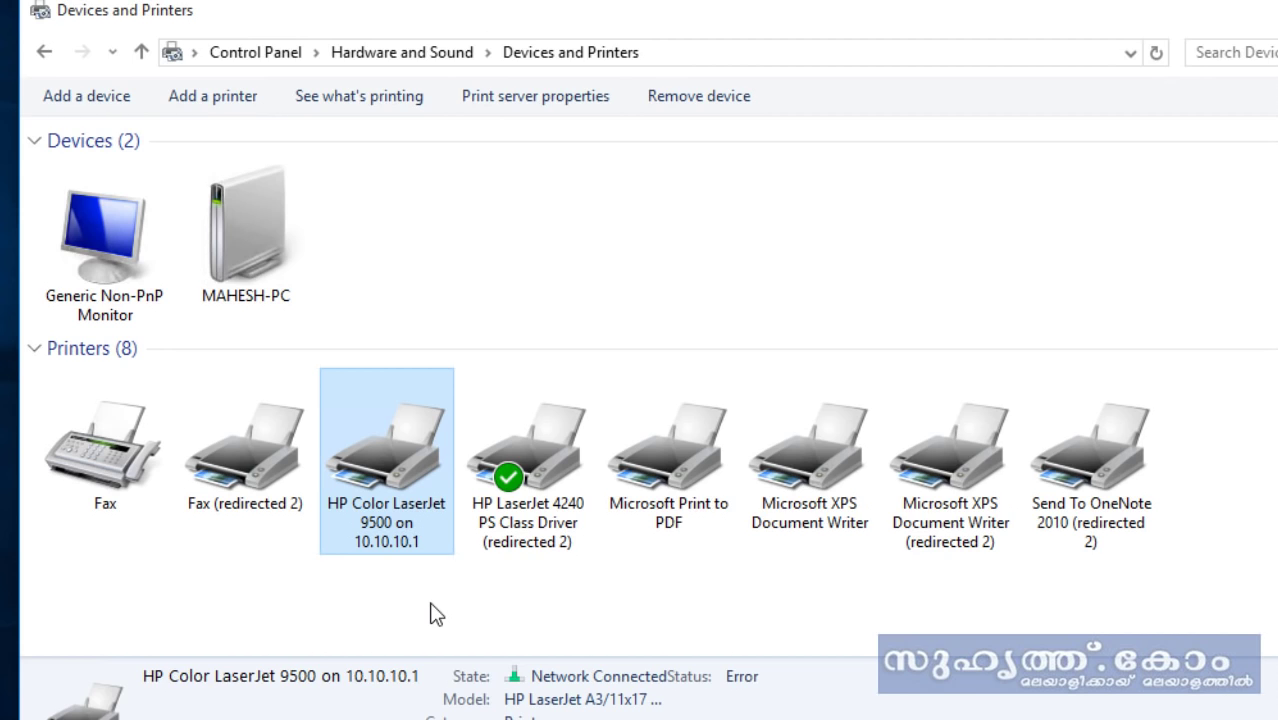
{"action": "right_click", "coordinate": [374, 451]}
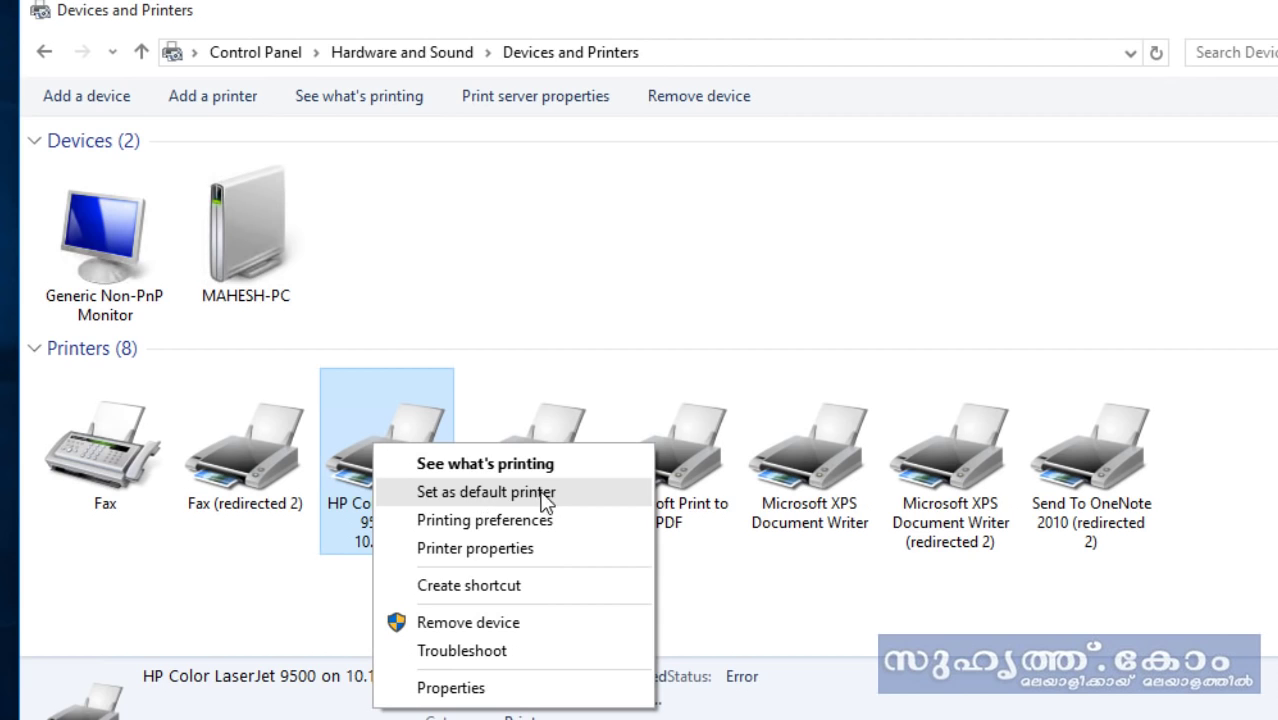
{"action": "left_click", "coordinate": [488, 492]}
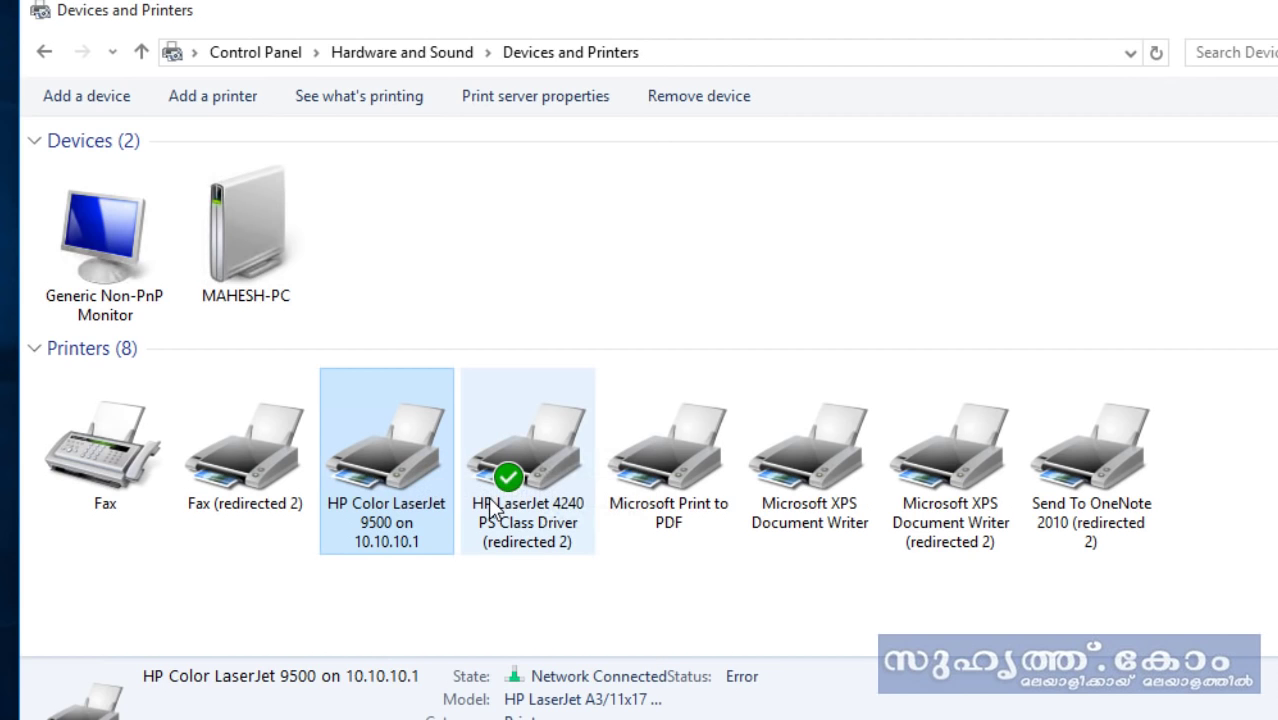
{"action": "left_click", "coordinate": [385, 585]}
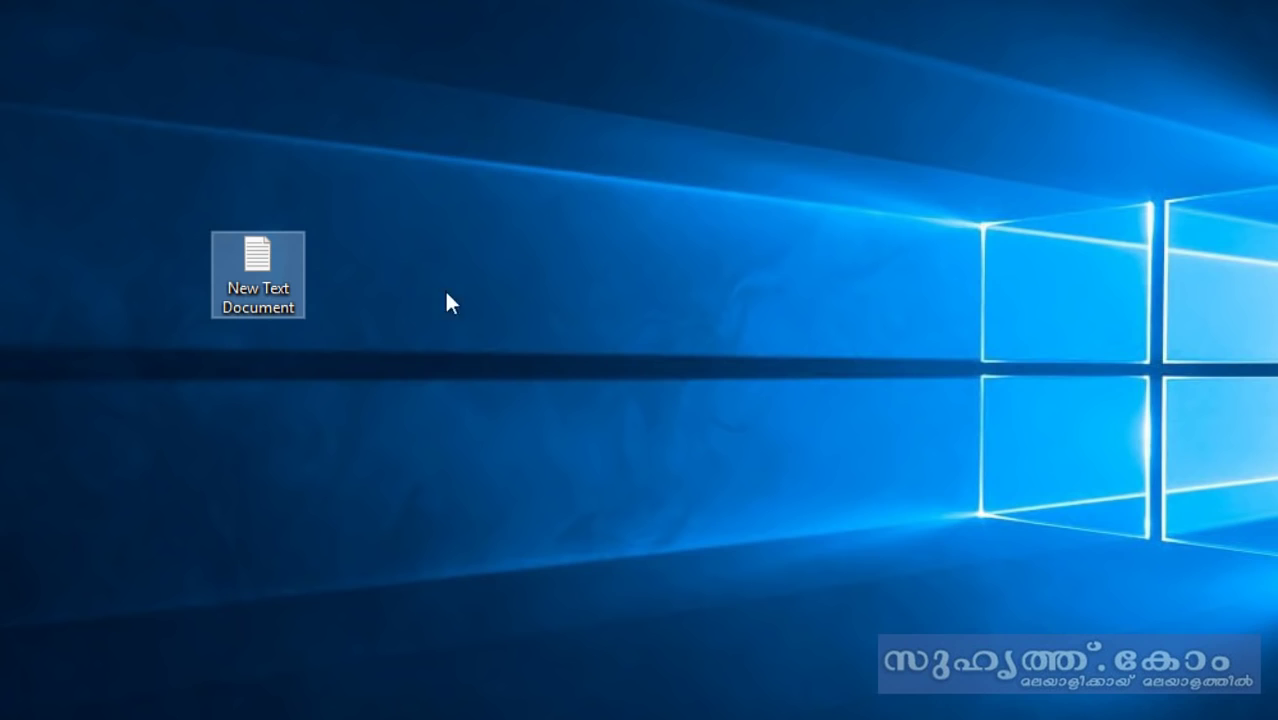
- Paste the copied "Hello....How Are You" lines into the desktop's New Text Document and print it on the default HP Color LaserJet 9500
{"action": "double_click", "coordinate": [272, 258]}
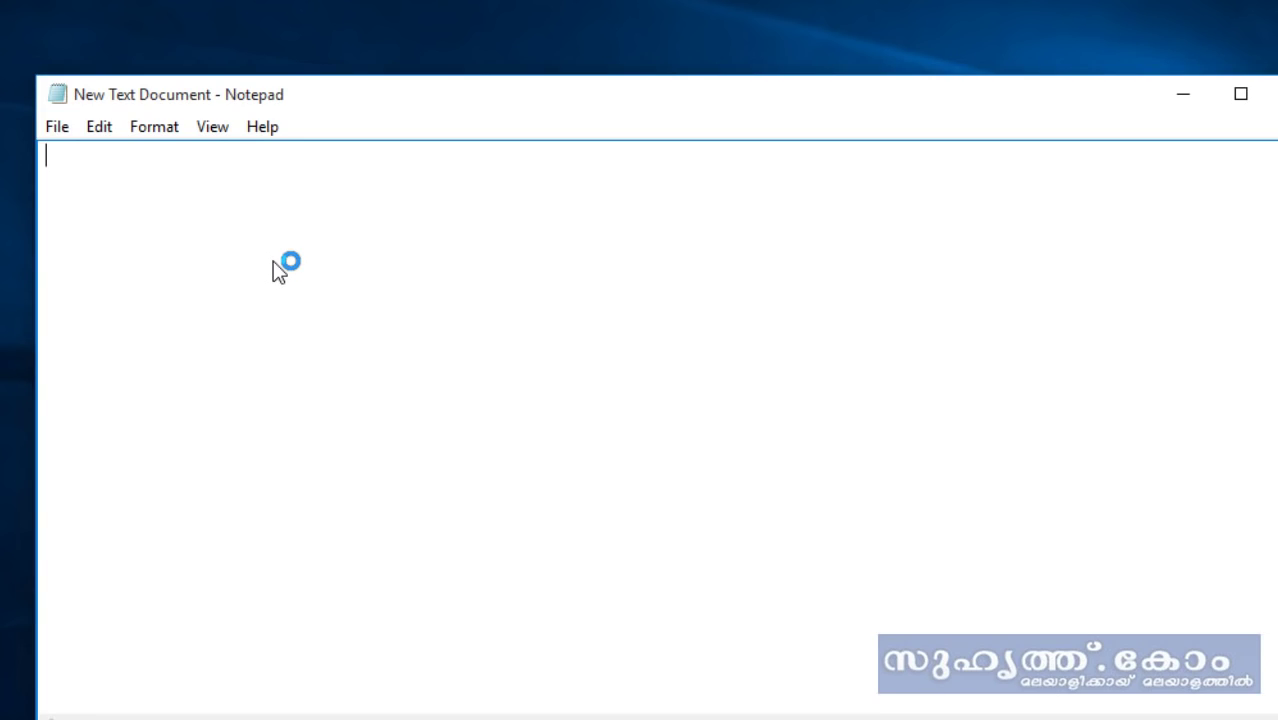
{"action": "left_click", "coordinate": [64, 130]}
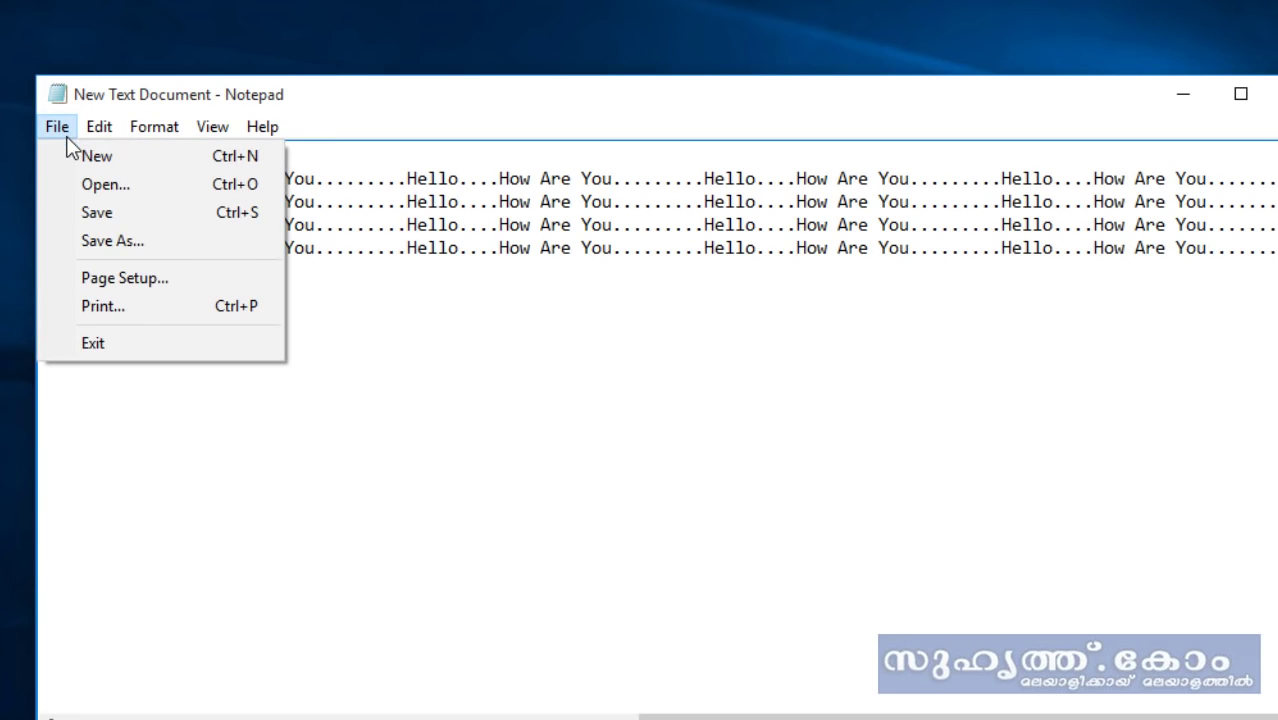
{"action": "left_click", "coordinate": [129, 304]}
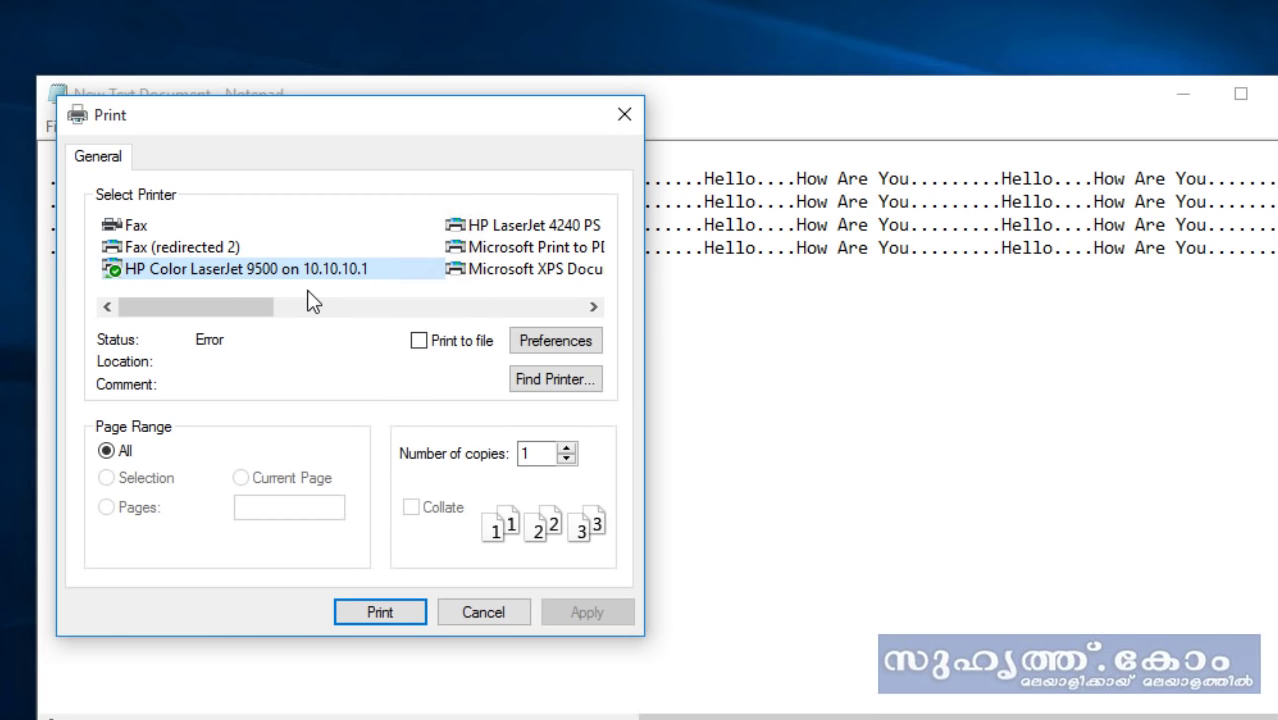
{"action": "left_click", "coordinate": [386, 614]}
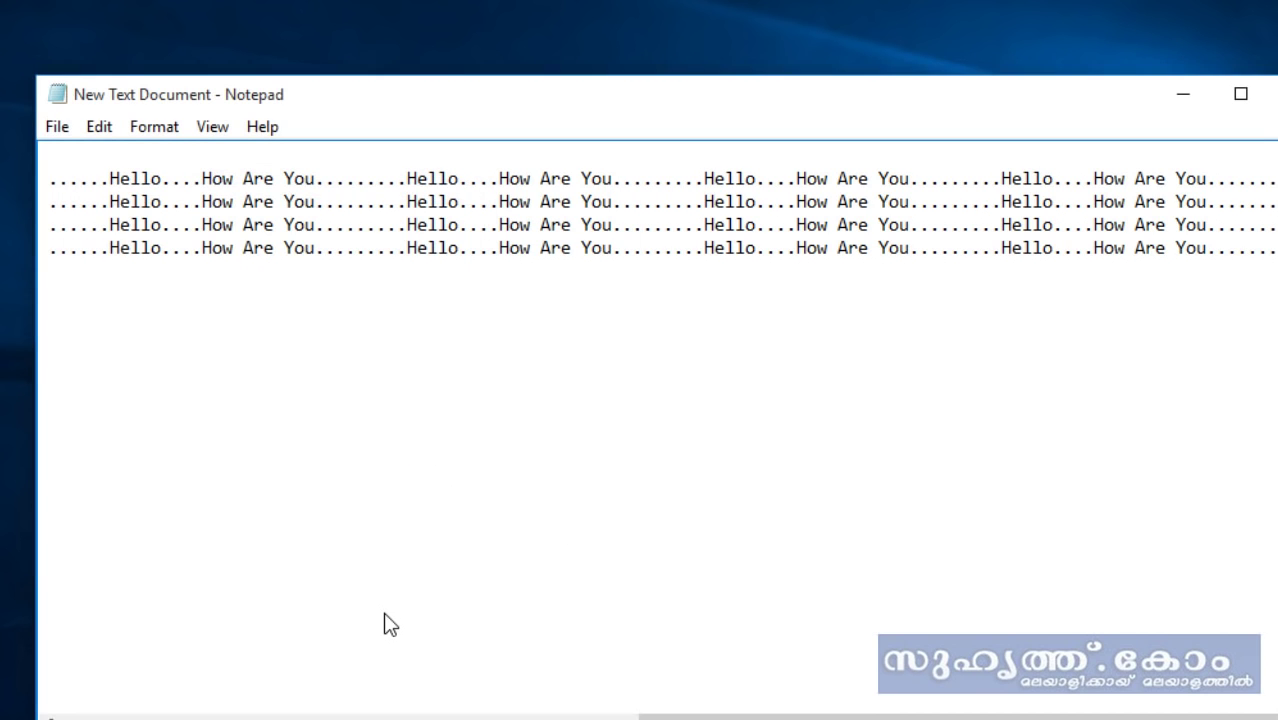